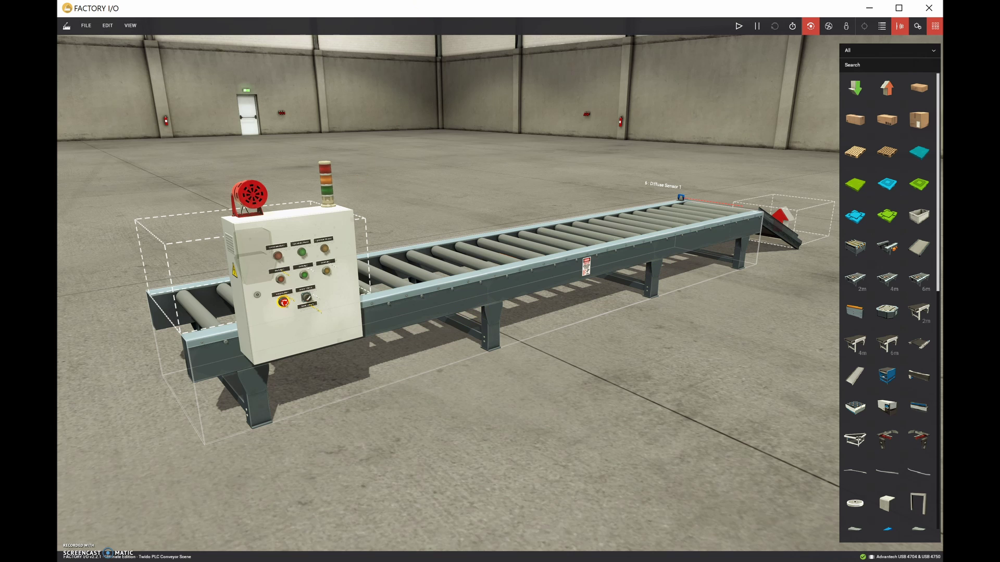
# From the File menu, go to Drivers and expand the driver list for the Advantech USB 4704 & USB 4750 driver
pyautogui.click(87, 26)
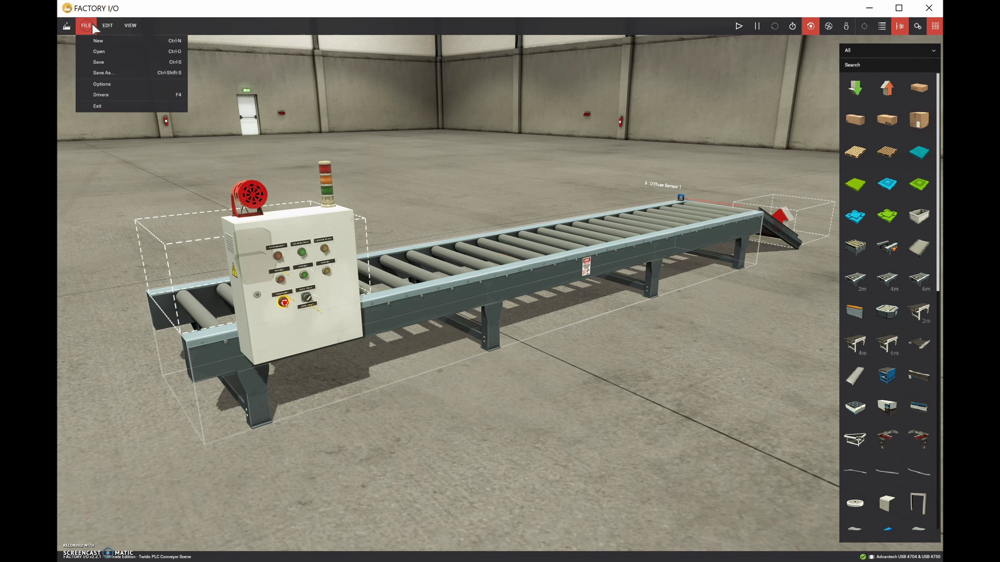
pyautogui.click(107, 98)
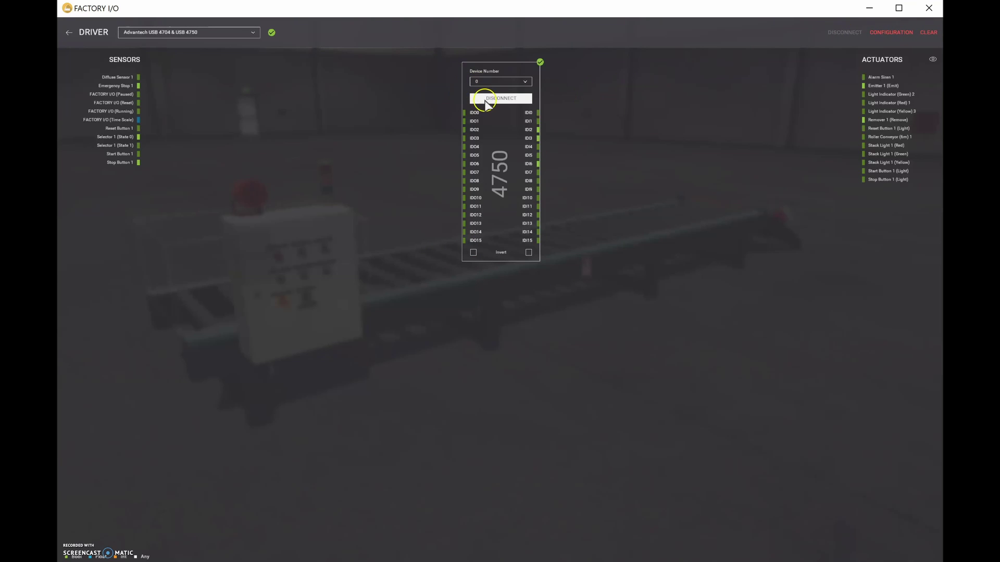
pyautogui.click(245, 32)
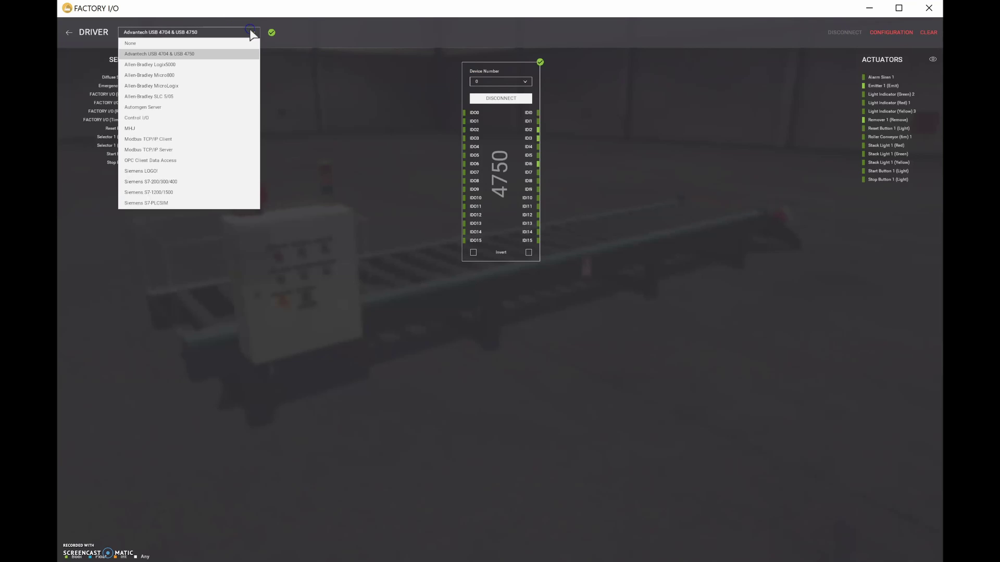
# Keep the Advantech USB 4704 & USB 4750 driver and turn off Auto connect in its configuration
pyautogui.click(178, 54)
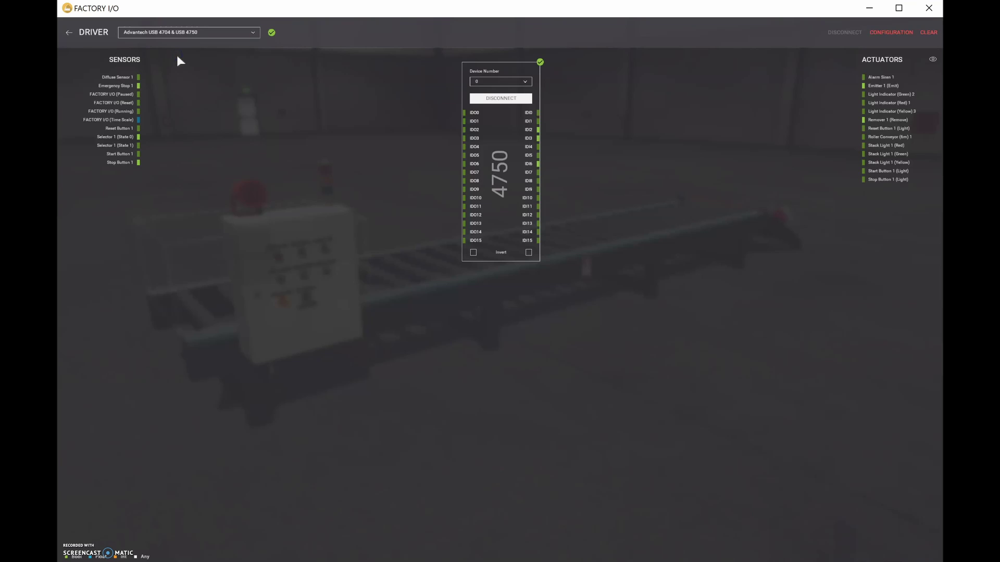
pyautogui.click(890, 32)
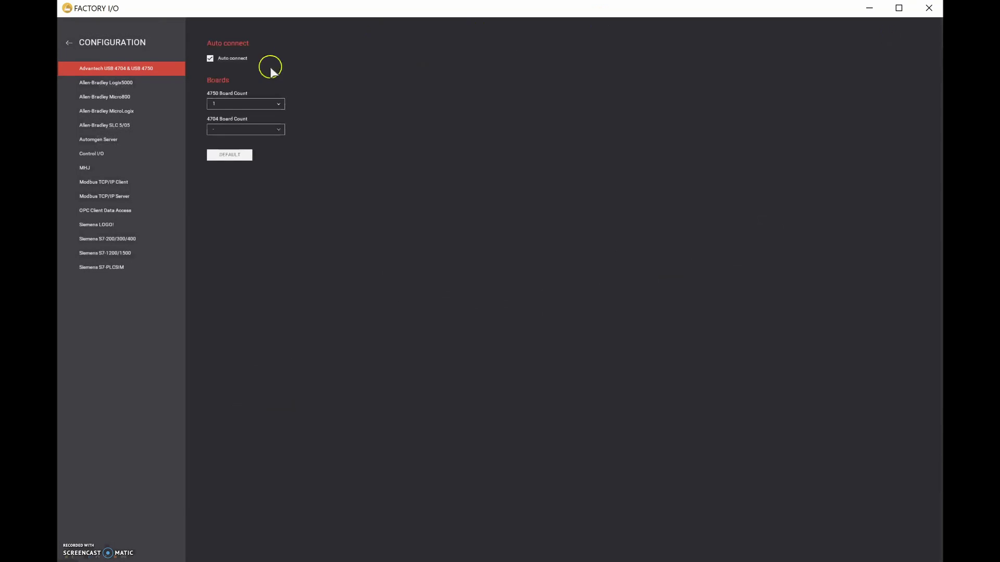
pyautogui.click(210, 59)
pyautogui.click(86, 43)
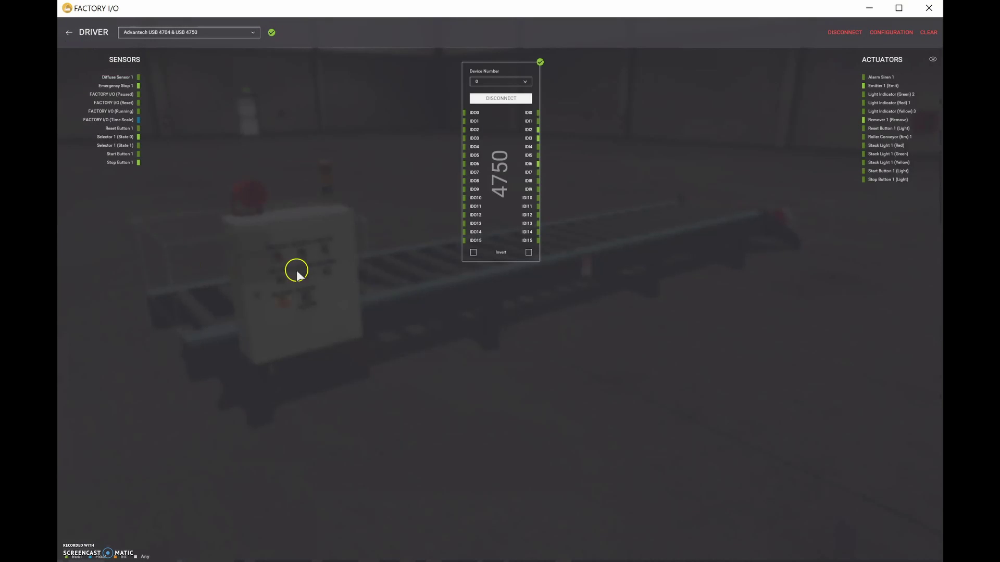
# Disconnect from the 4750 board and connect to it again
pyautogui.click(836, 33)
pyautogui.click(282, 121)
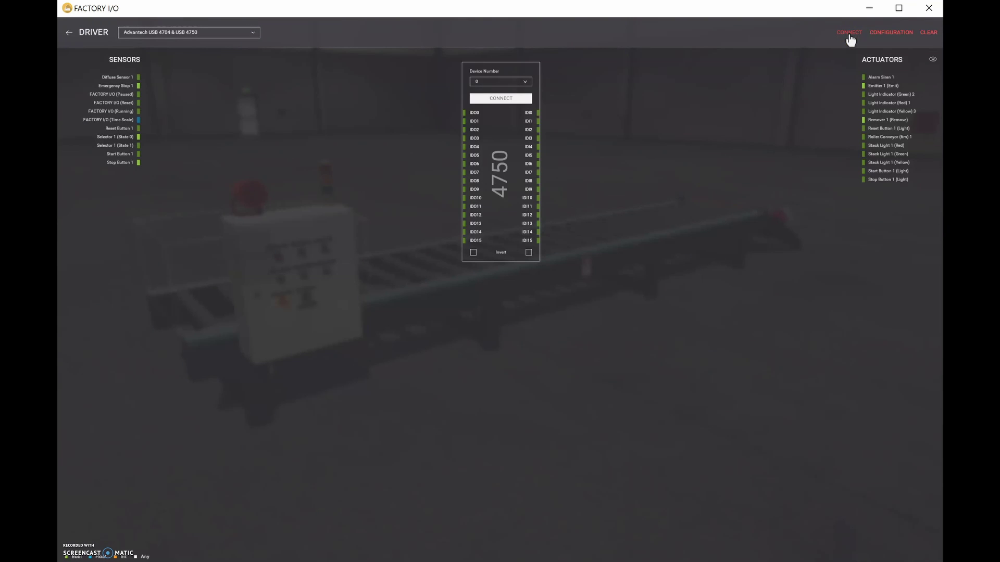
pyautogui.click(777, 57)
pyautogui.click(271, 32)
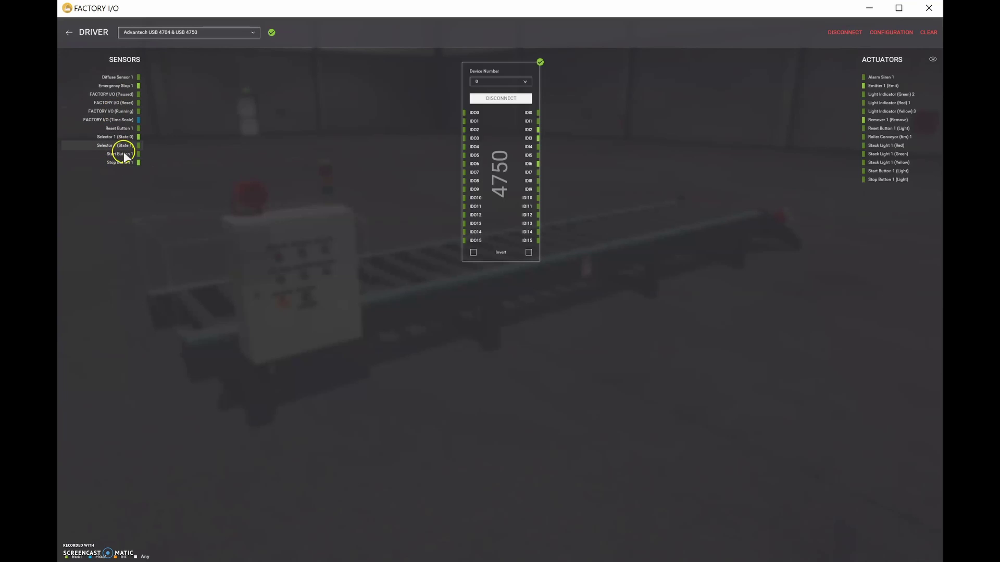
# Wire Stop Button 1 to digital input IDI0
pyautogui.moveTo(123, 162); pyautogui.dragTo(444, 114)
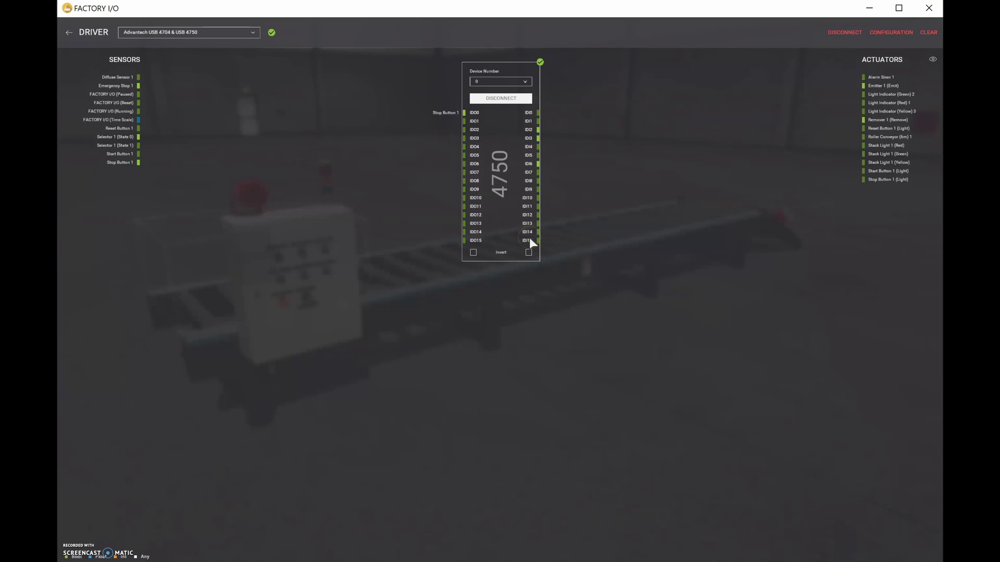
pyautogui.moveTo(530, 238); pyautogui.dragTo(884, 36)
pyautogui.click(883, 32)
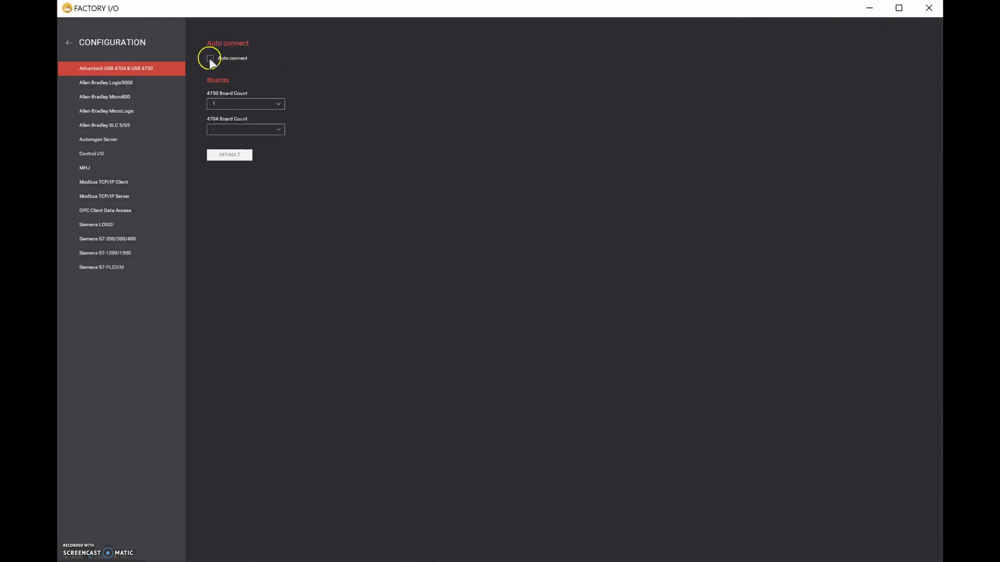
# Turn Auto connect back on and set the 4704 Board Count to 1
pyautogui.click(209, 58)
pyautogui.click(277, 132)
pyautogui.click(235, 153)
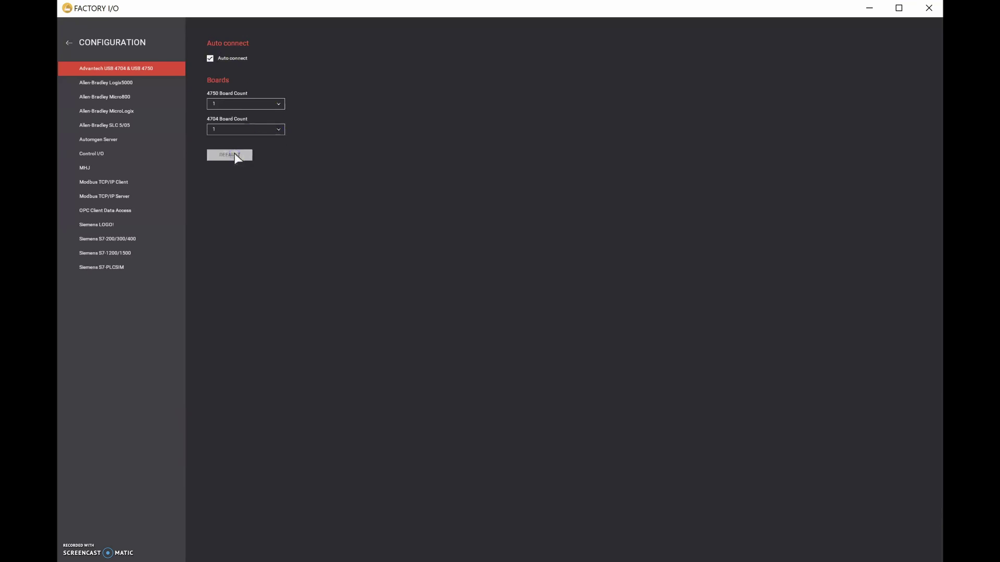
pyautogui.click(68, 44)
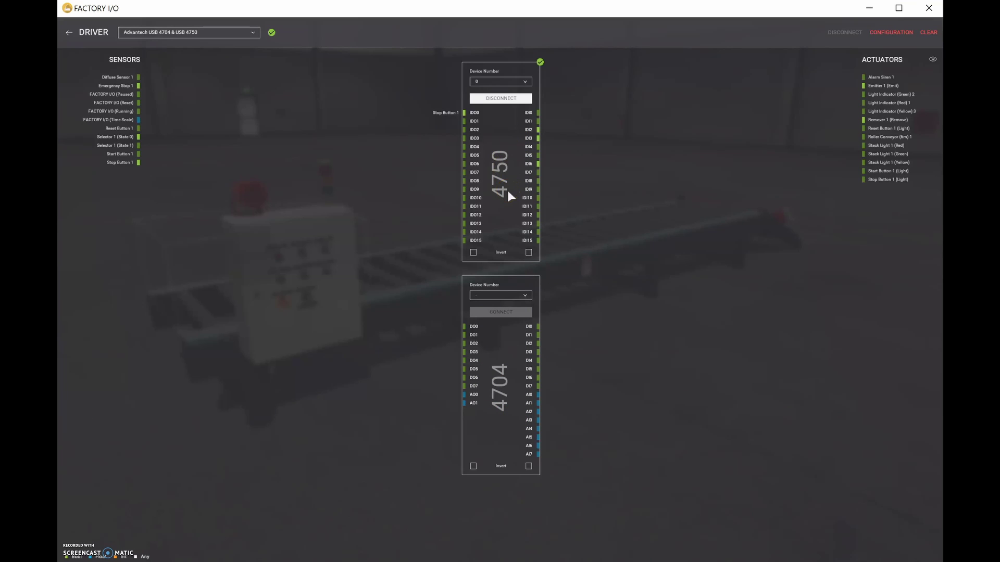
# Reset the 4704 Board Count to '-' so only the 4750 board panel remains
pyautogui.click(885, 33)
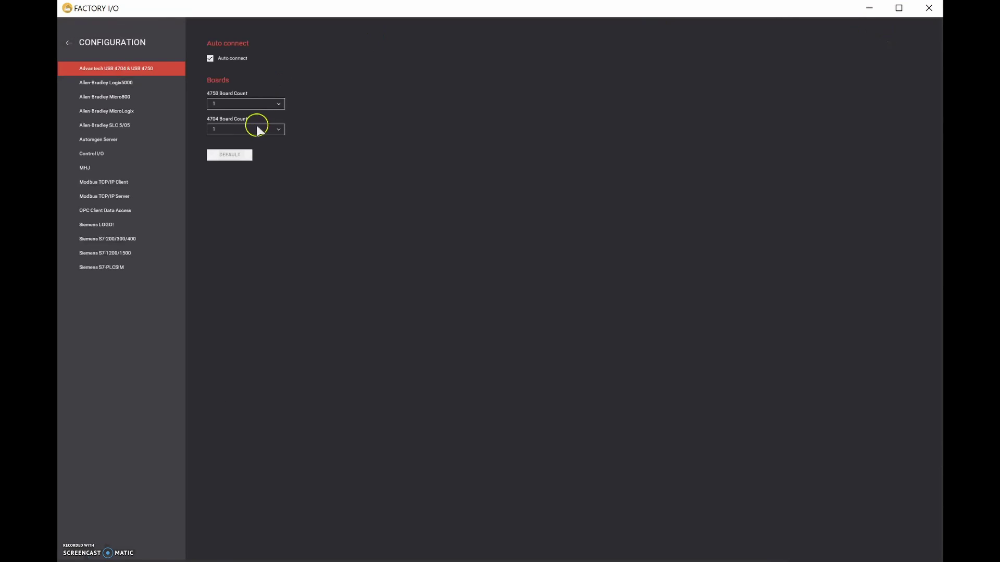
pyautogui.click(279, 129)
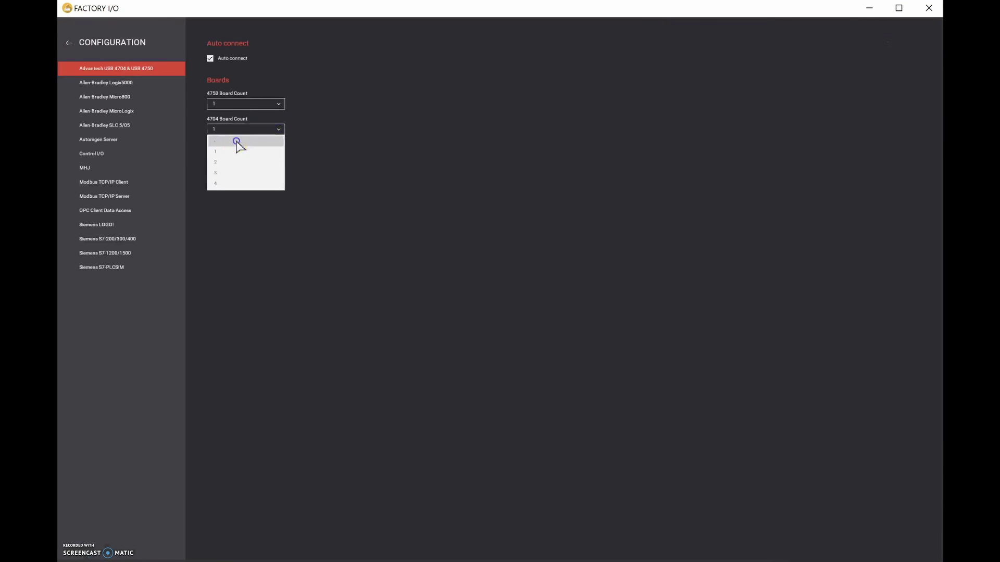
pyautogui.click(237, 145)
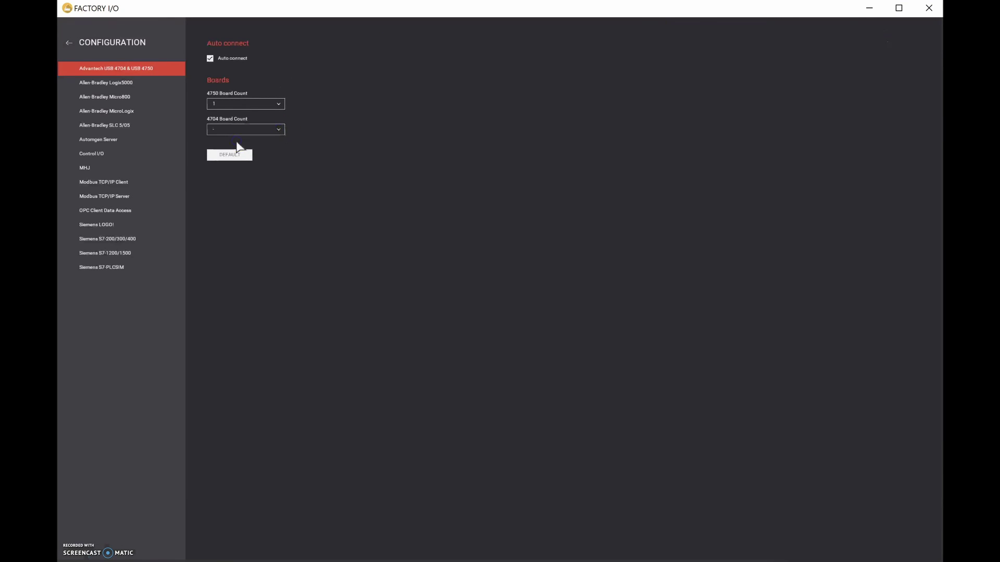
pyautogui.click(91, 43)
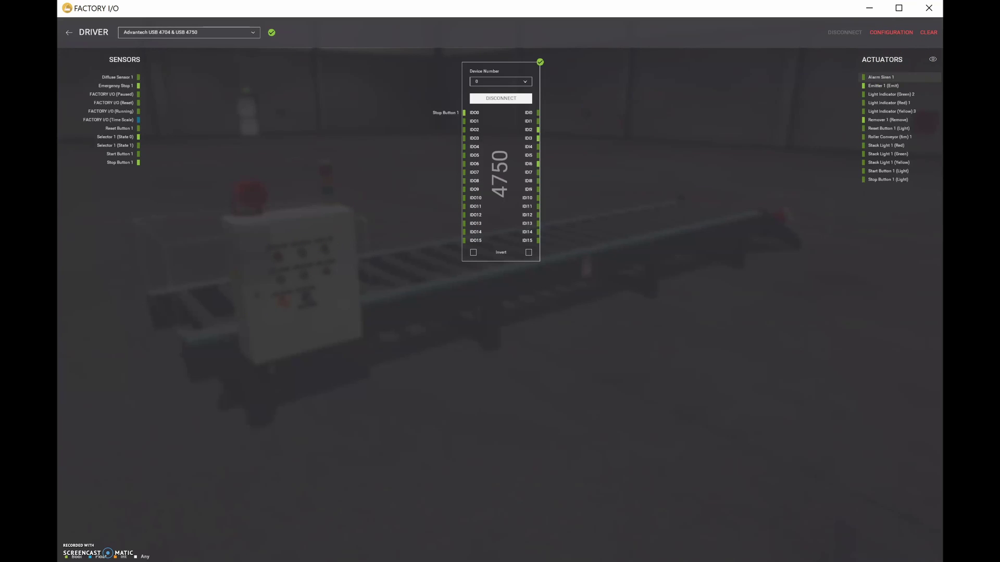
# Undim the conveyor scene behind the driver mappings with the eye icon beside ACTUATORS
pyautogui.click(932, 61)
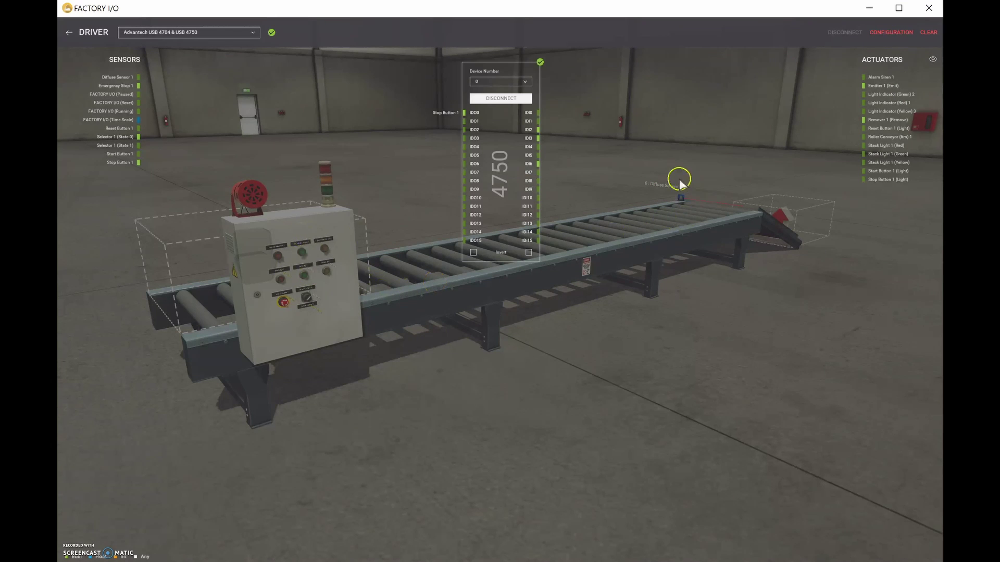
# Return to the scene, dock all tags in a panel, and show actuator and sensor tags
pyautogui.click(71, 33)
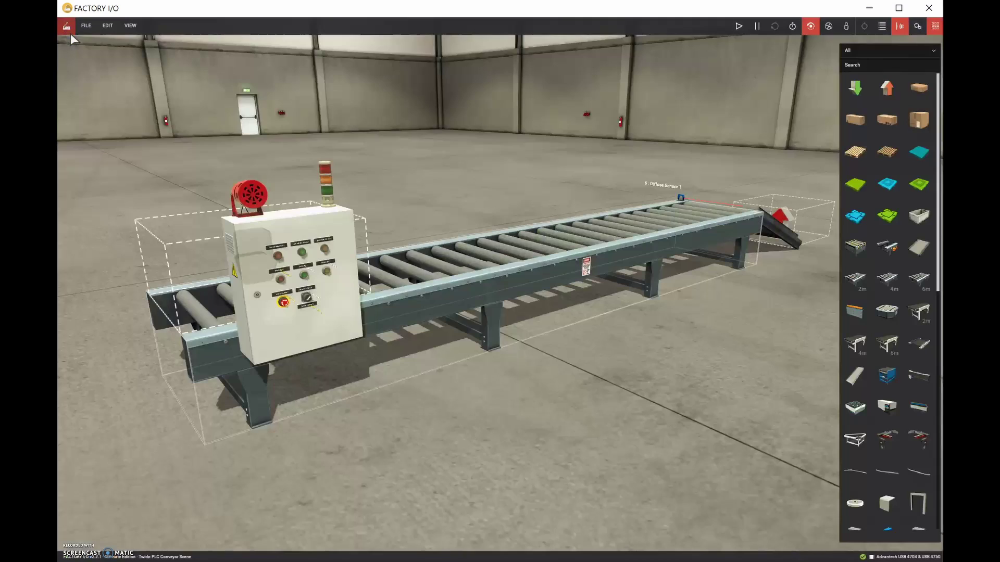
pyautogui.click(127, 27)
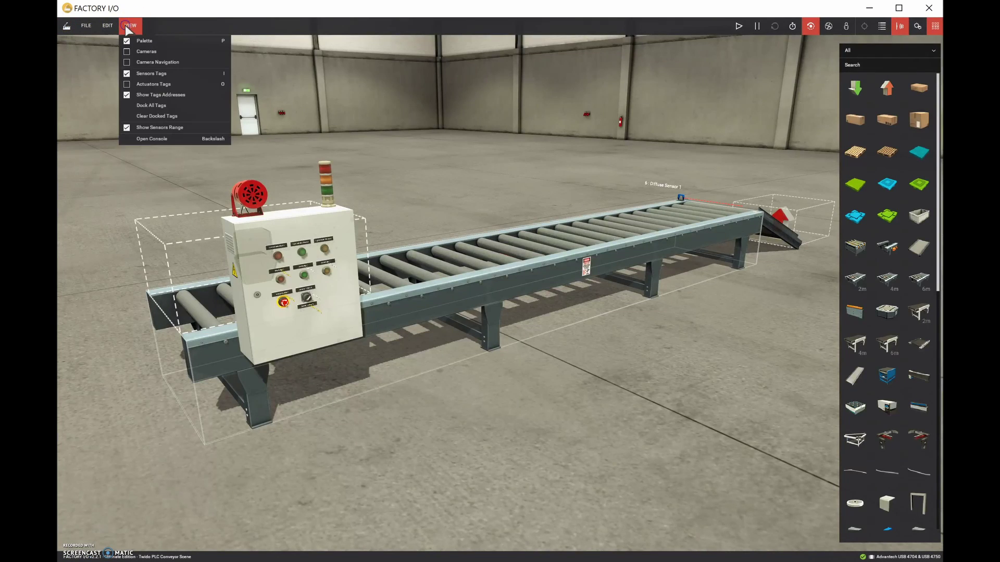
pyautogui.click(156, 106)
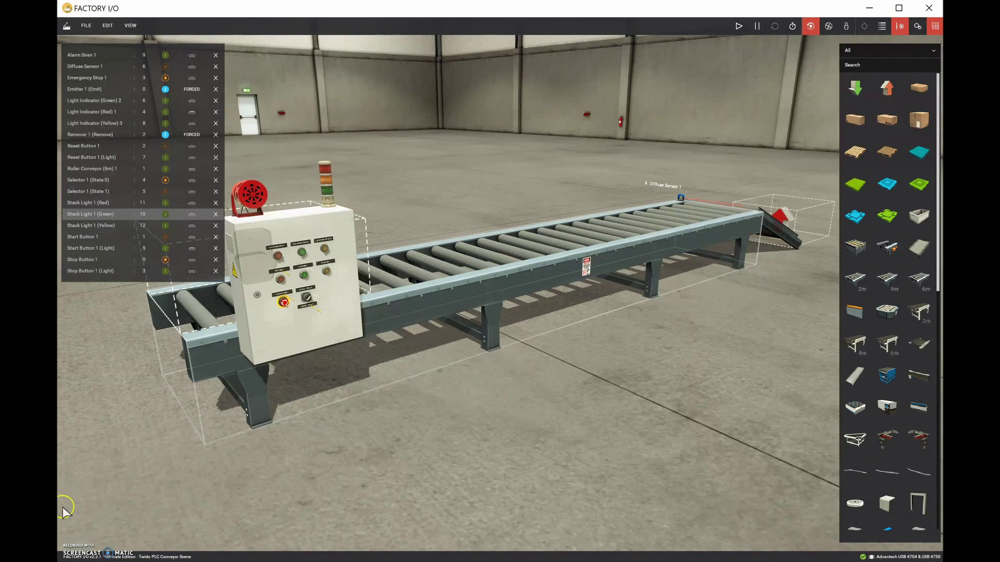
pyautogui.click(919, 27)
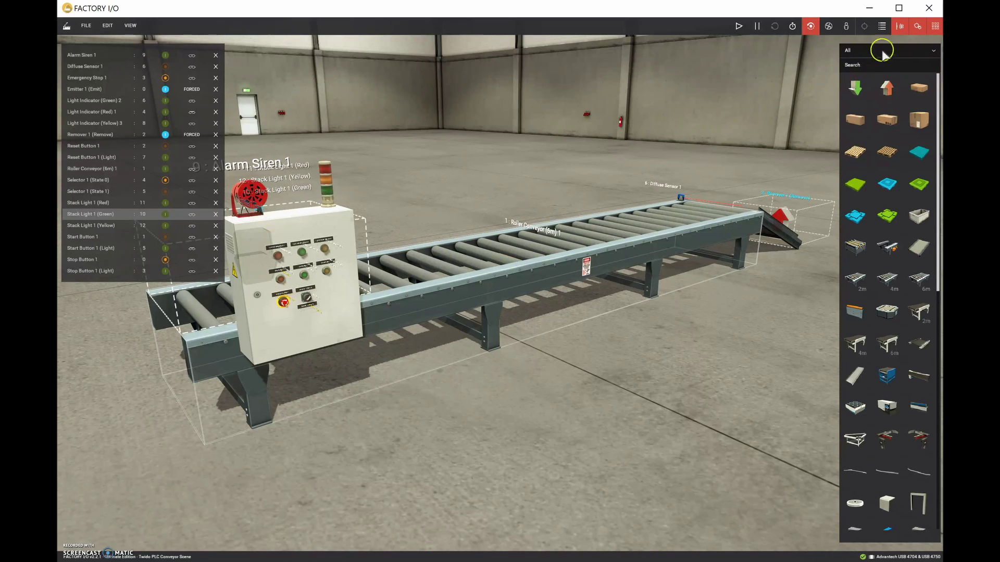
pyautogui.click(902, 27)
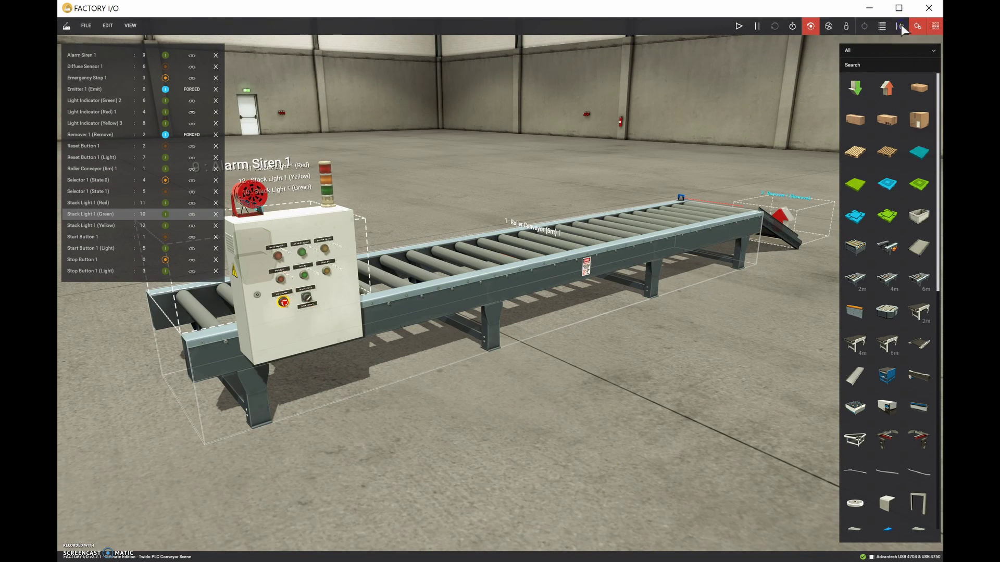
pyautogui.click(902, 27)
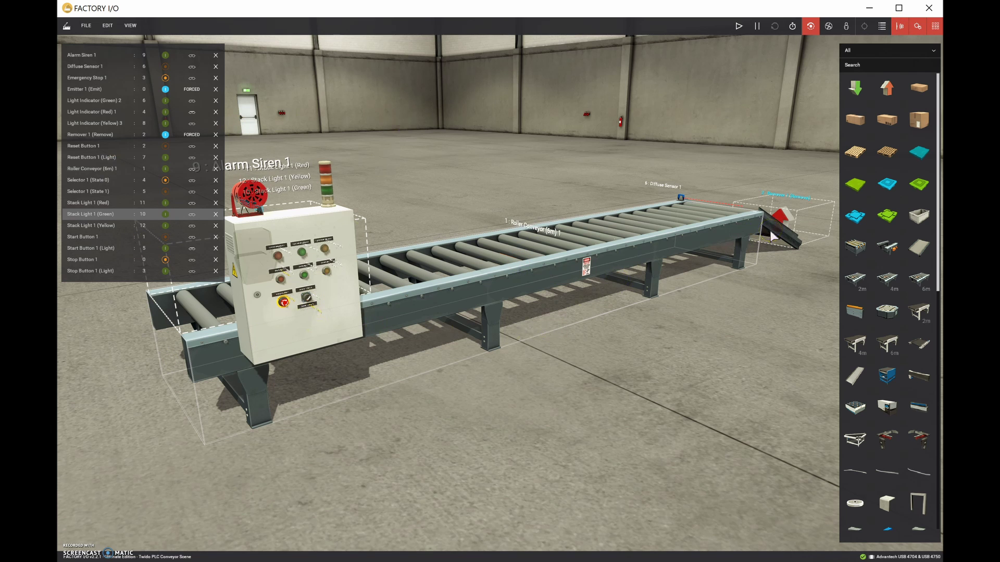
# Hide the tag list panel from VIEW and operate the selector switch on the control panel
pyautogui.click(127, 26)
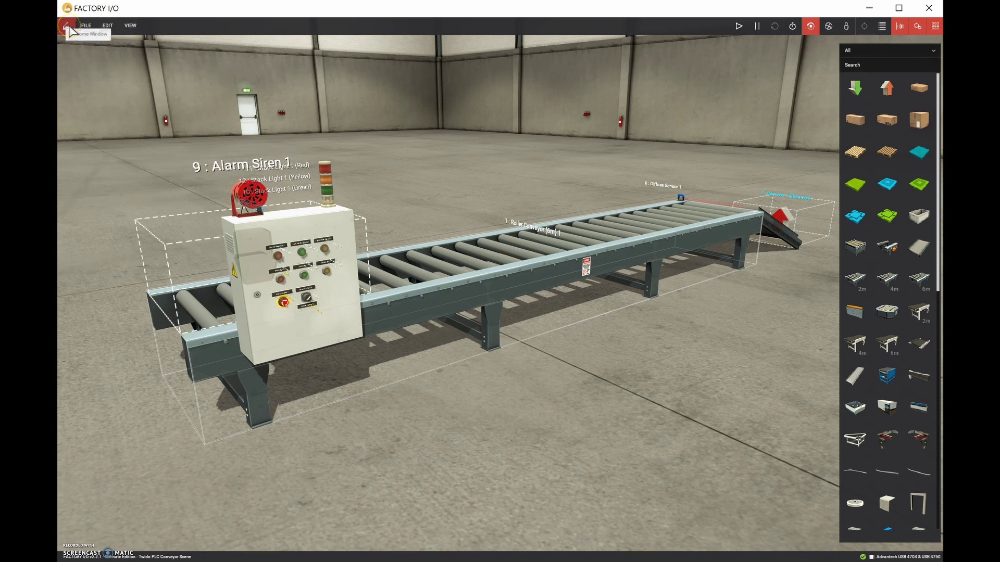
pyautogui.click(204, 204)
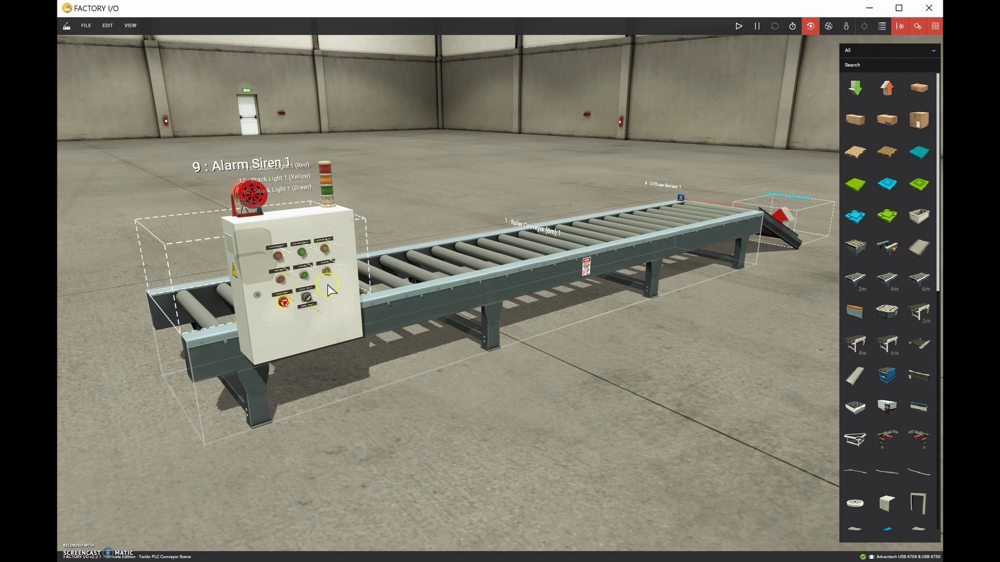
pyautogui.click(306, 307)
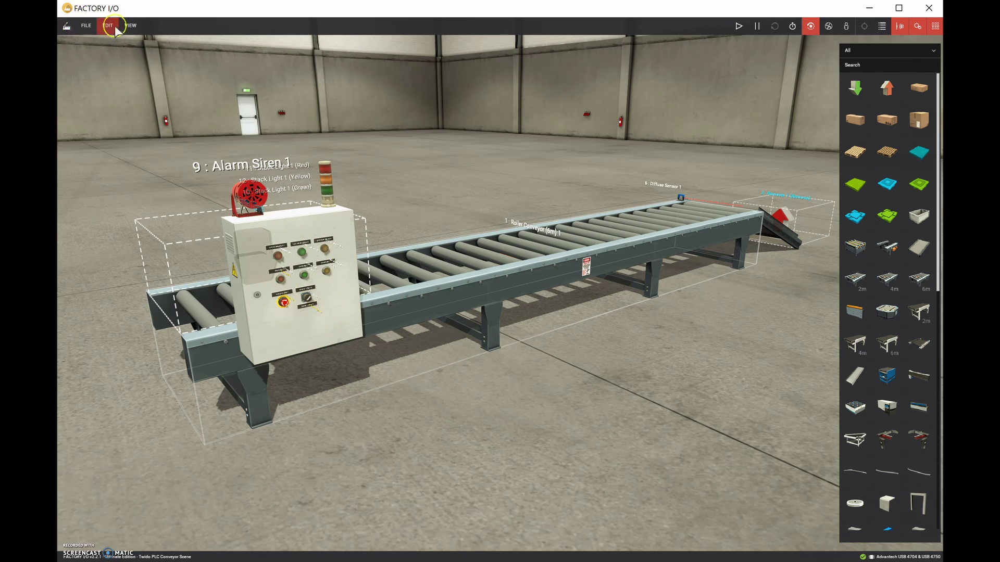
# Go to the driver configuration through FILE > Drivers
pyautogui.click(99, 25)
pyautogui.click(86, 25)
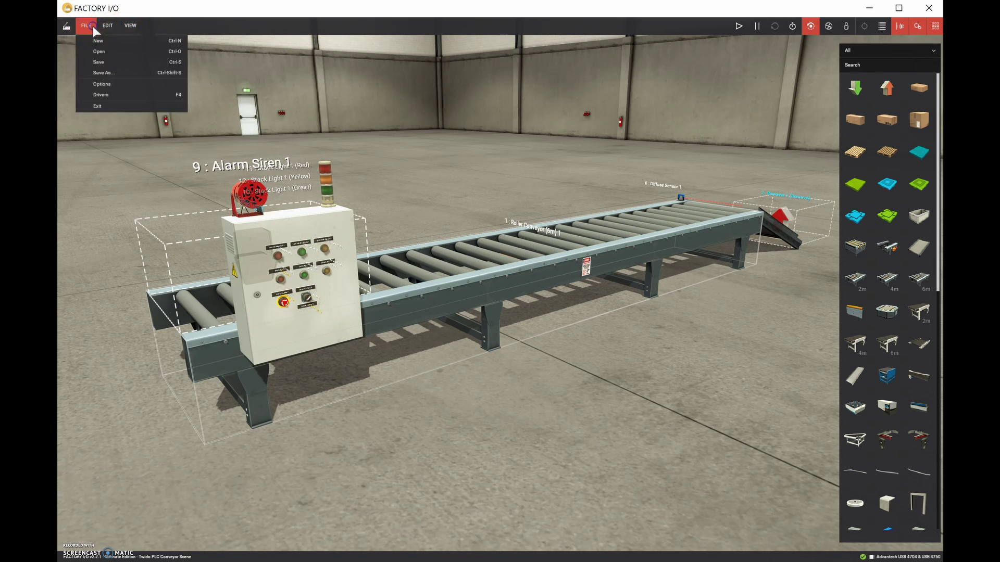
pyautogui.click(104, 93)
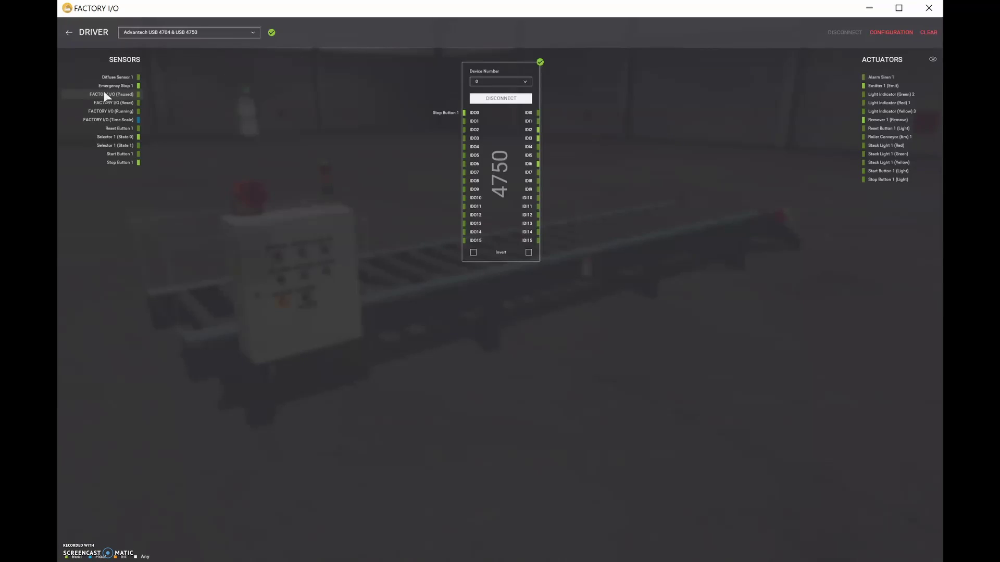
# Map Emergency Stop 1 to pin 0, Stop Button 1 to pin 1 and Start Button 1 to pin 2
pyautogui.moveTo(120, 162); pyautogui.dragTo(468, 113)
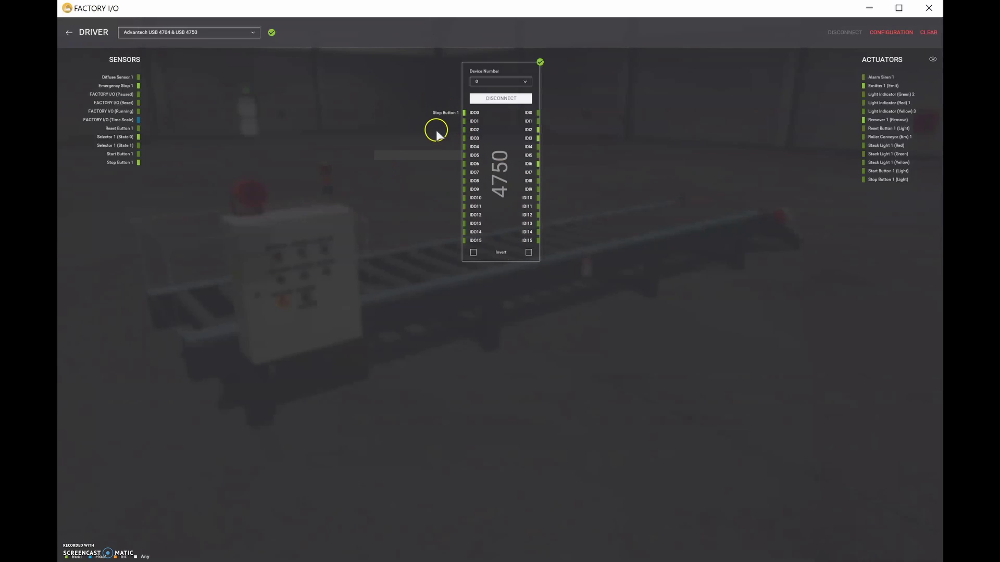
pyautogui.moveTo(446, 117); pyautogui.dragTo(449, 121)
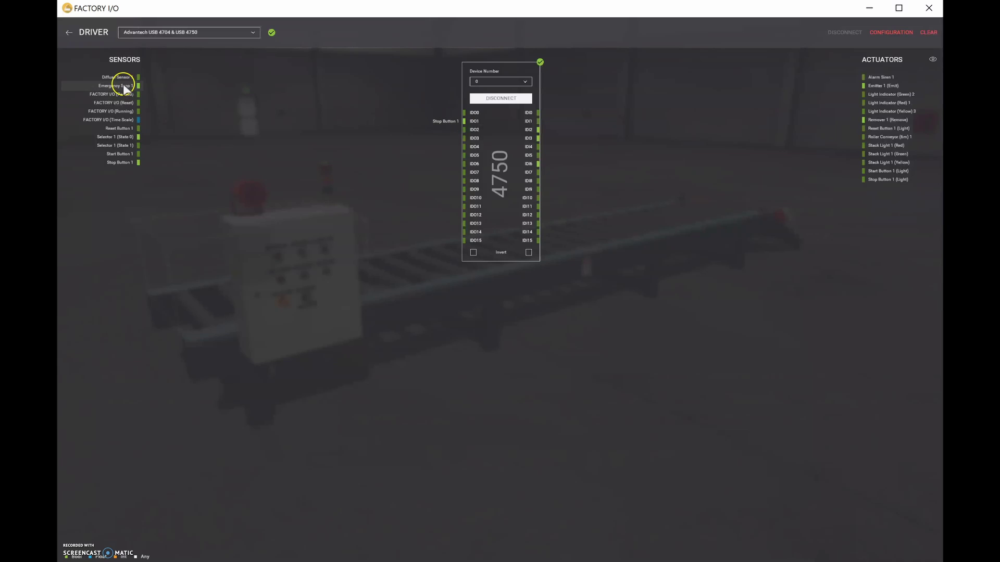
pyautogui.moveTo(123, 84); pyautogui.dragTo(441, 112)
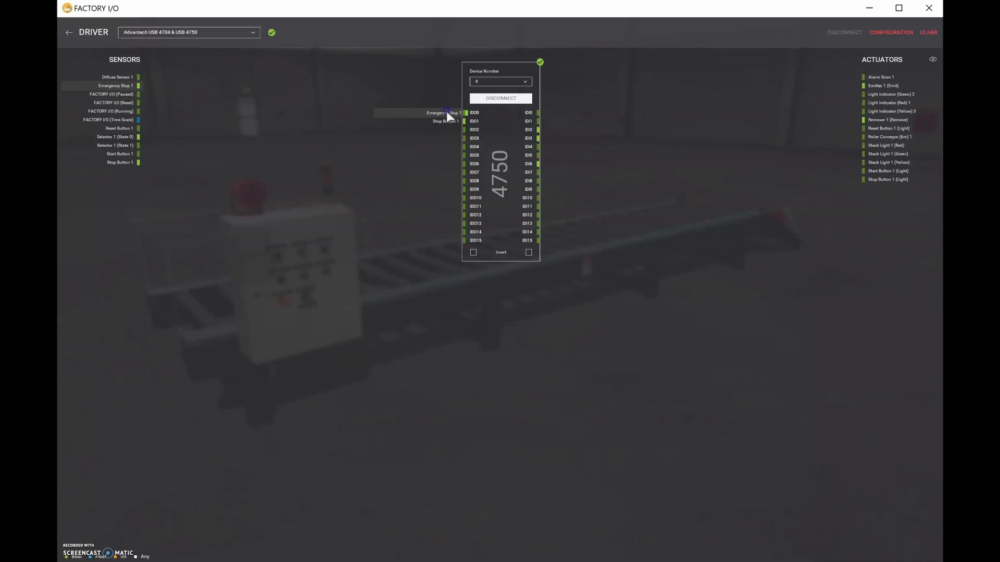
pyautogui.moveTo(449, 111); pyautogui.dragTo(449, 111)
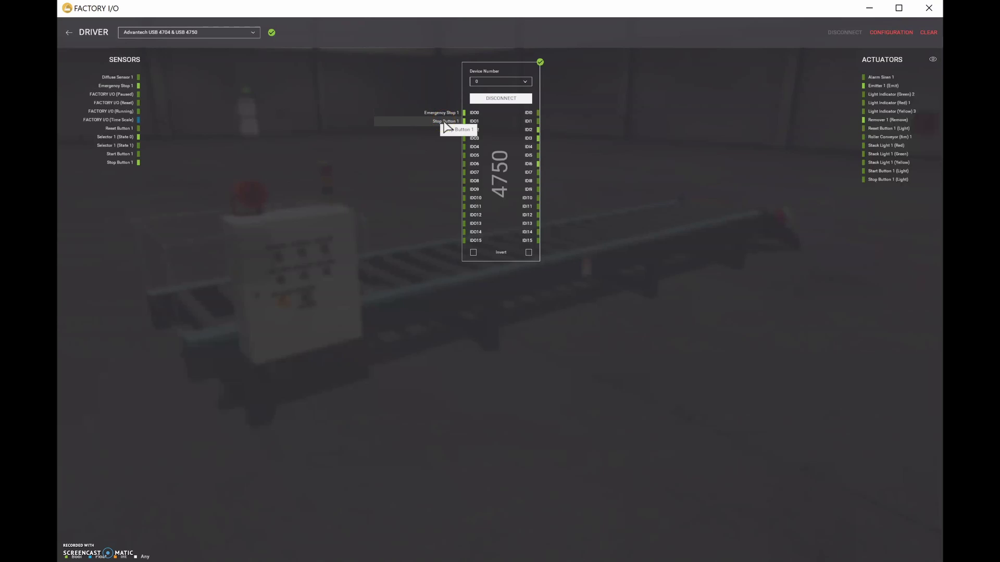
pyautogui.moveTo(128, 154); pyautogui.dragTo(457, 130)
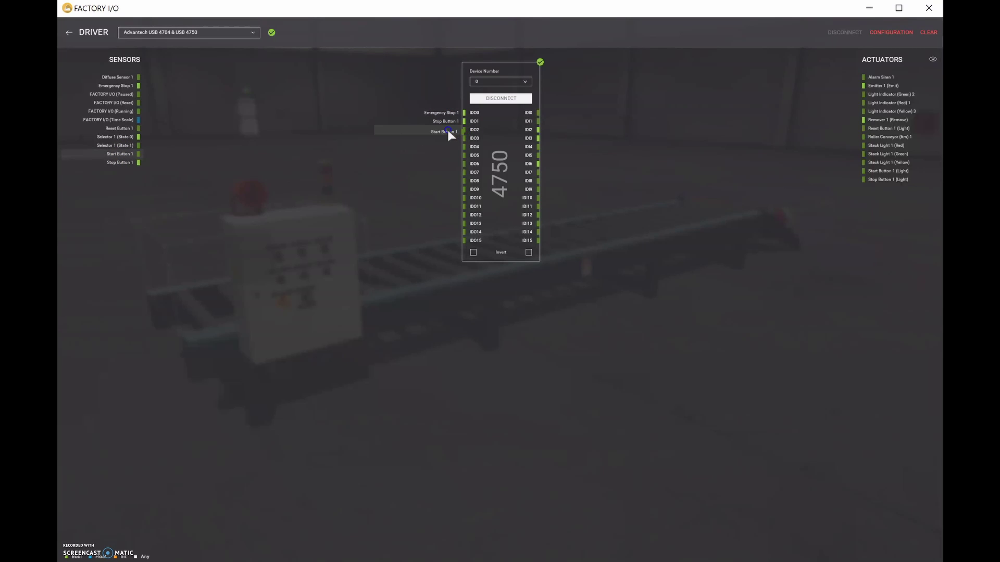
pyautogui.moveTo(449, 130); pyautogui.dragTo(449, 131)
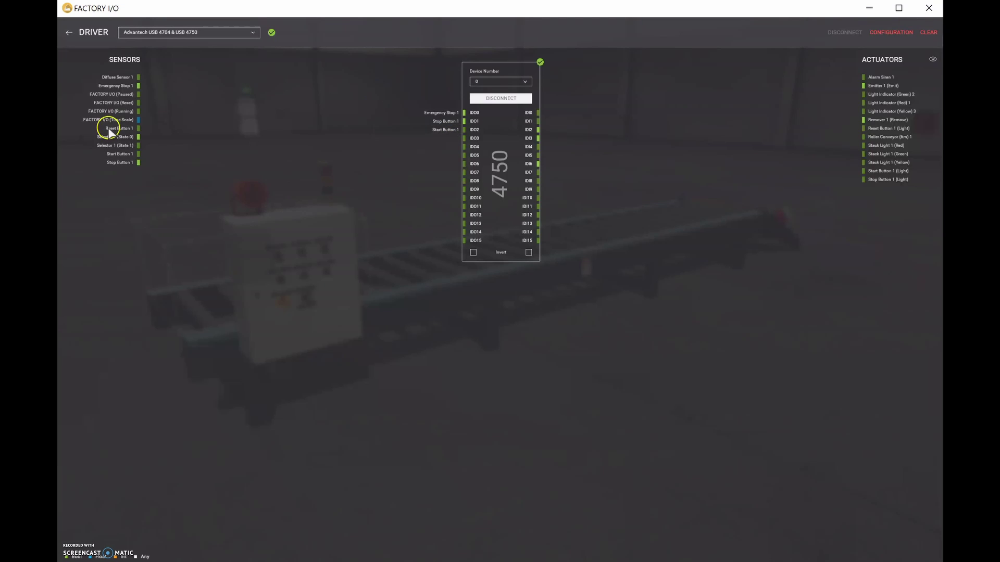
# Map Reset Button 1 to pin 3, Selector 1 (State 1) to pin 4 and Diffuse Sensor 1 to pin 5
pyautogui.moveTo(107, 128); pyautogui.dragTo(439, 140)
pyautogui.click(104, 206)
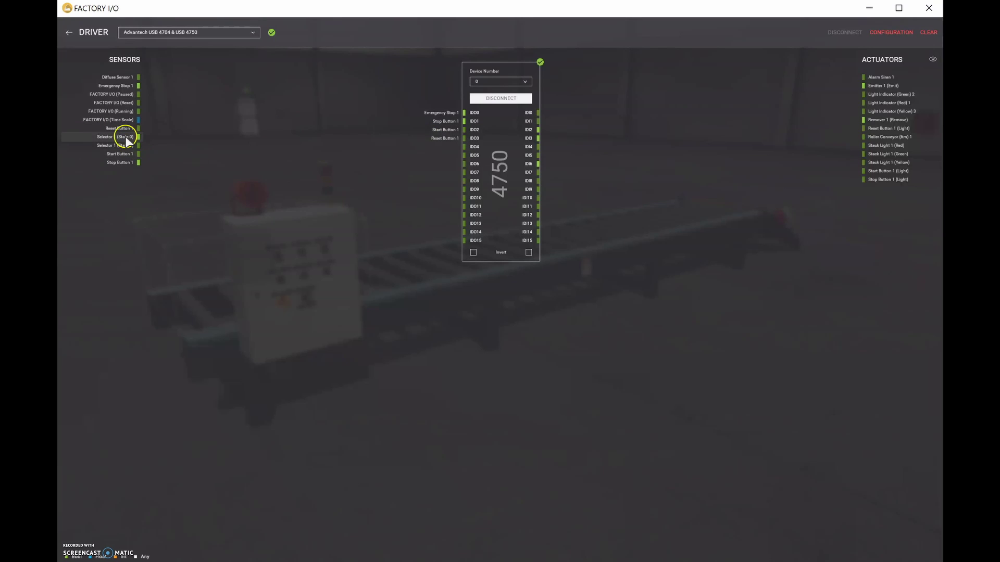
pyautogui.moveTo(127, 139); pyautogui.dragTo(438, 148)
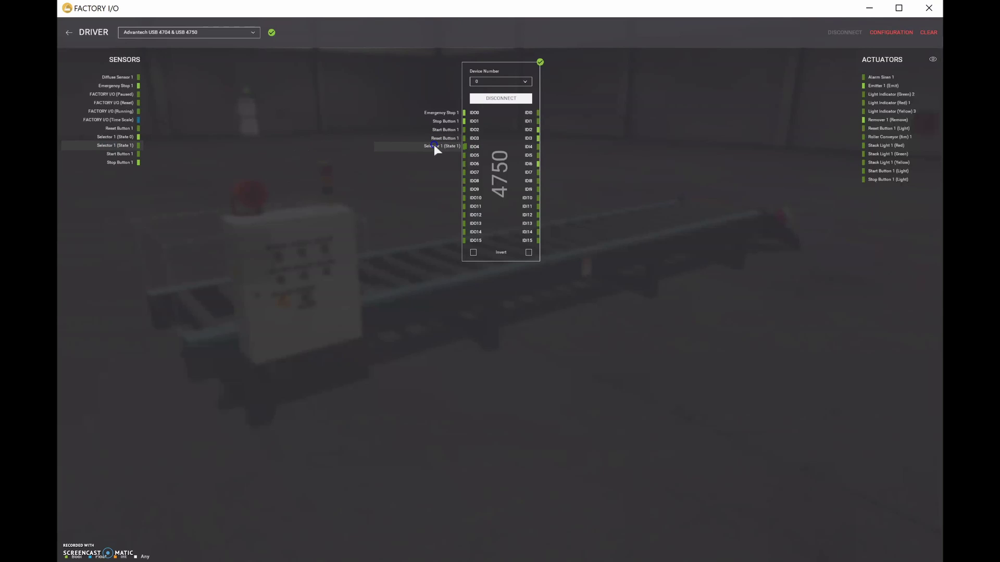
pyautogui.moveTo(435, 146); pyautogui.dragTo(435, 146)
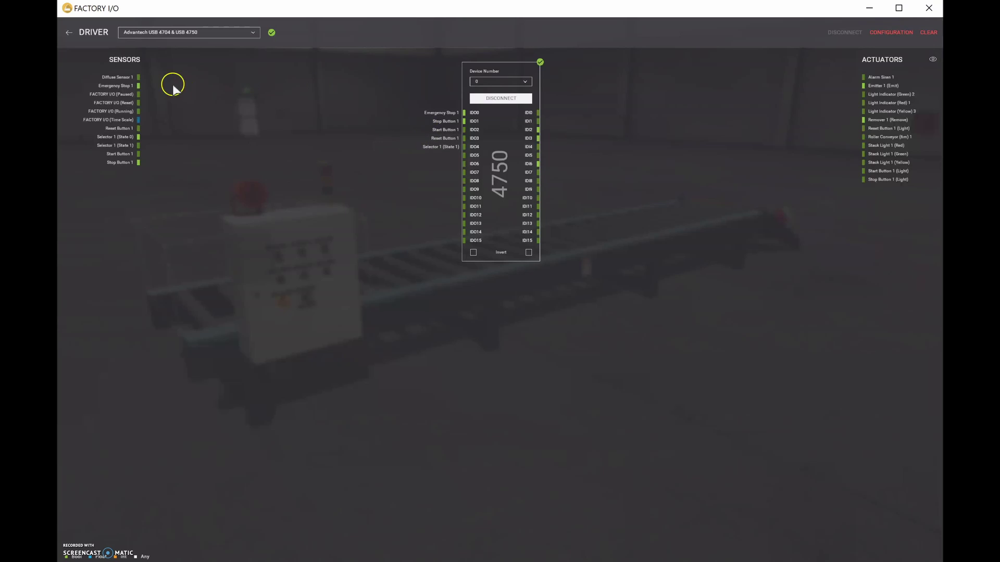
pyautogui.moveTo(125, 78); pyautogui.dragTo(445, 156)
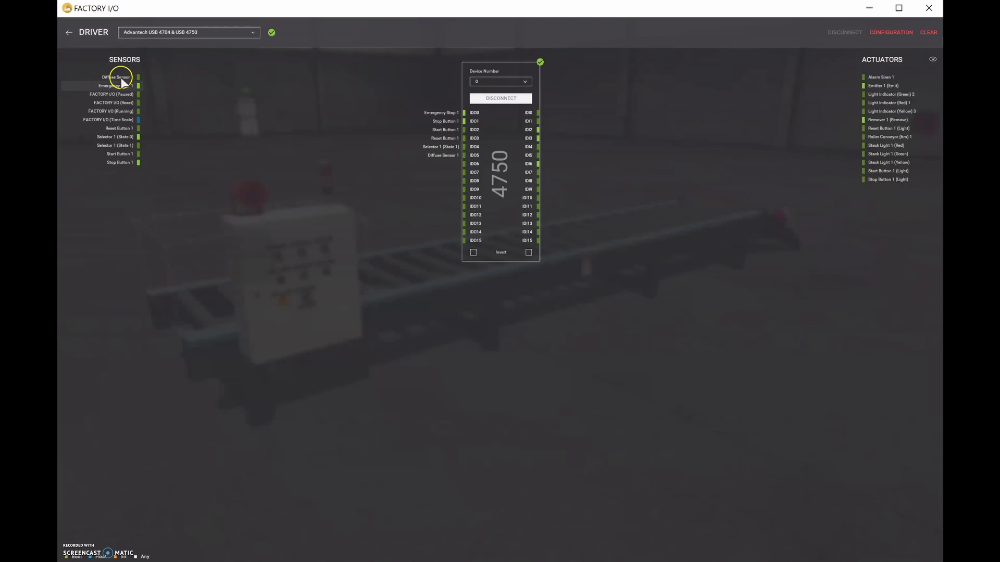
pyautogui.moveTo(121, 77); pyautogui.dragTo(149, 81)
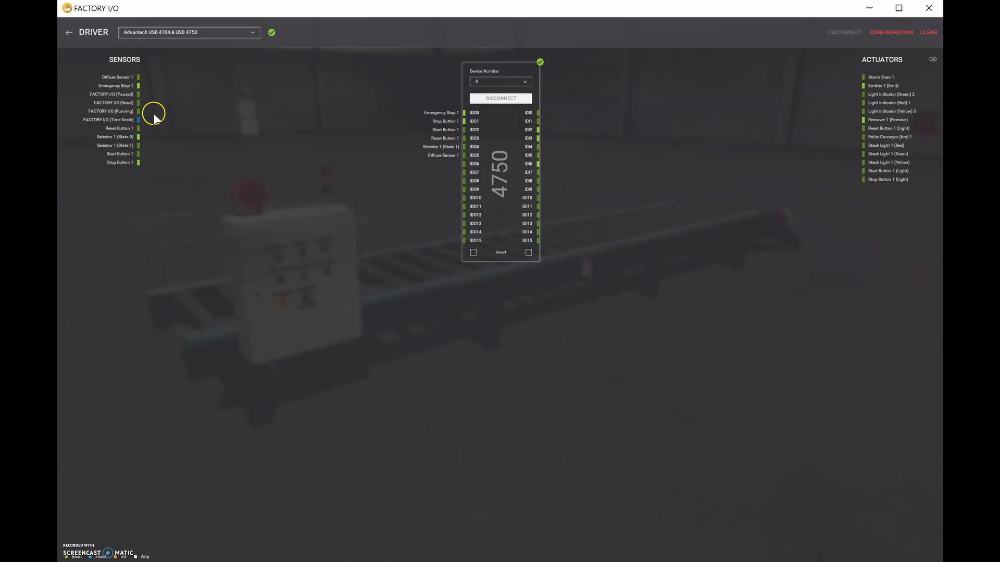
pyautogui.moveTo(149, 124); pyautogui.dragTo(152, 126)
pyautogui.click(150, 139)
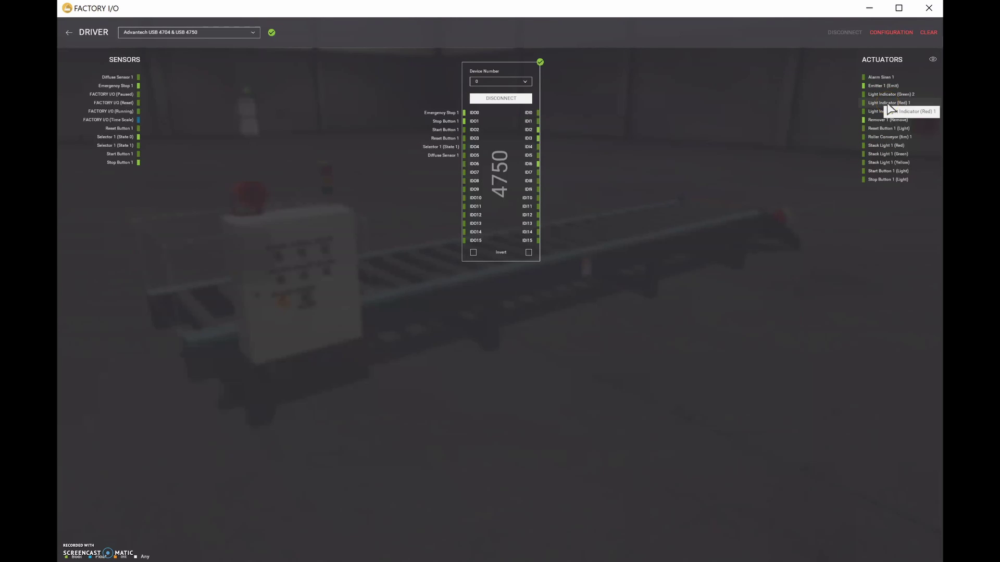
# Drag Light Indicator (Red) 1, Light Indicator (Green) 2 and Reset Button 1 (Light) onto the outputs
pyautogui.moveTo(889, 105); pyautogui.dragTo(567, 113)
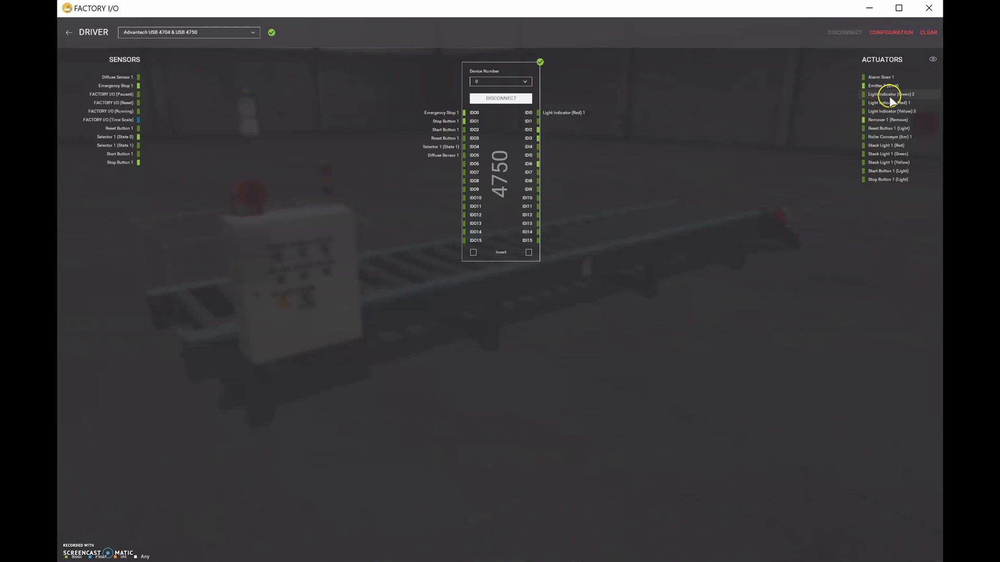
pyautogui.moveTo(887, 95); pyautogui.dragTo(575, 136)
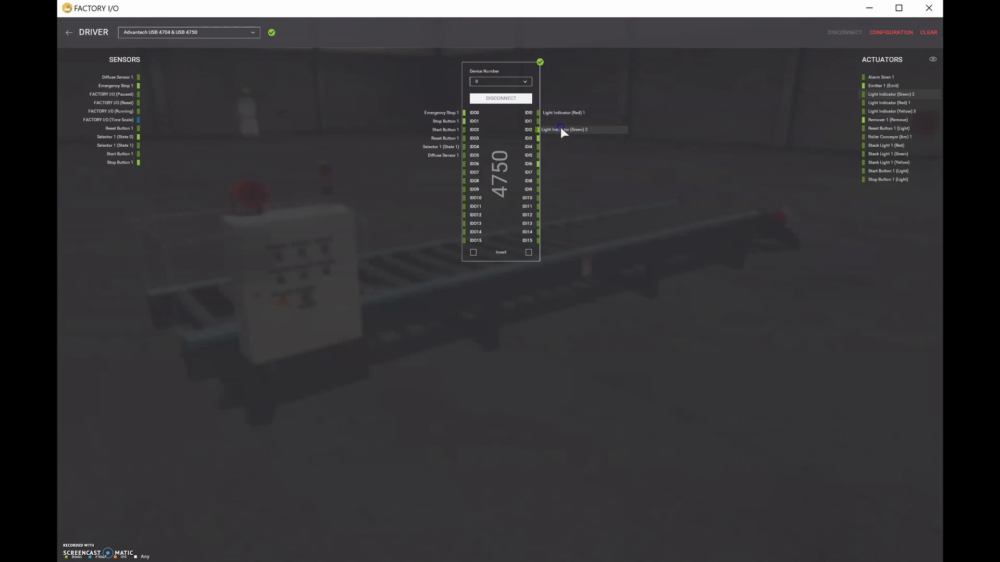
pyautogui.moveTo(563, 127); pyautogui.dragTo(564, 121)
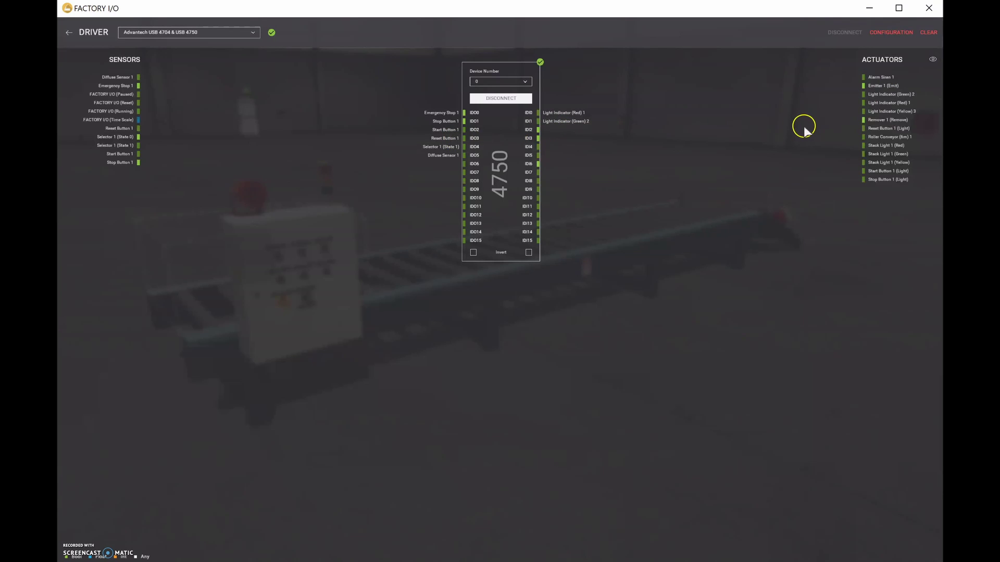
pyautogui.click(894, 129)
pyautogui.moveTo(894, 129); pyautogui.dragTo(552, 139)
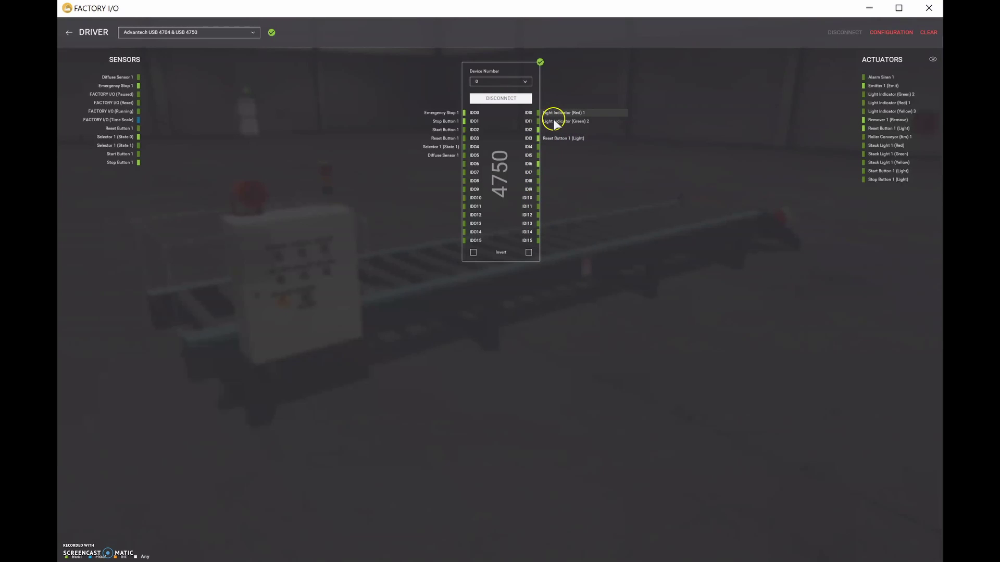
# Rearrange the outputs so Red 1, Green 2 and Reset Button 1 (Light) occupy pins 1–3
pyautogui.moveTo(553, 120); pyautogui.dragTo(550, 128)
pyautogui.moveTo(529, 135); pyautogui.dragTo(479, 144)
pyautogui.moveTo(556, 113); pyautogui.dragTo(587, 85)
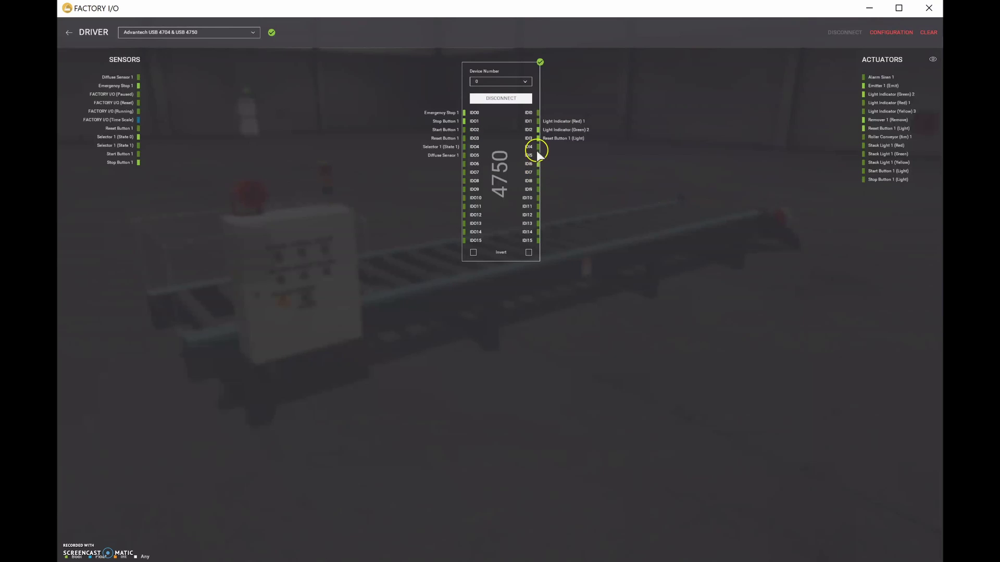
pyautogui.moveTo(537, 150); pyautogui.dragTo(677, 156)
# Map the Stack Light 1 lights to the next free outputs starting at pin 4
pyautogui.moveTo(876, 144); pyautogui.dragTo(551, 147)
pyautogui.moveTo(884, 155); pyautogui.dragTo(558, 156)
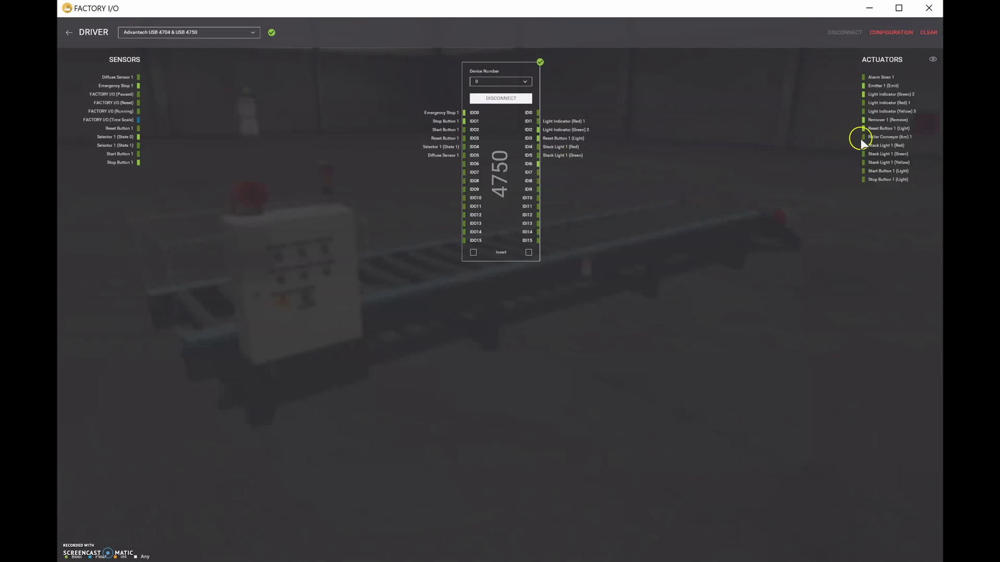
pyautogui.moveTo(875, 161); pyautogui.dragTo(596, 165)
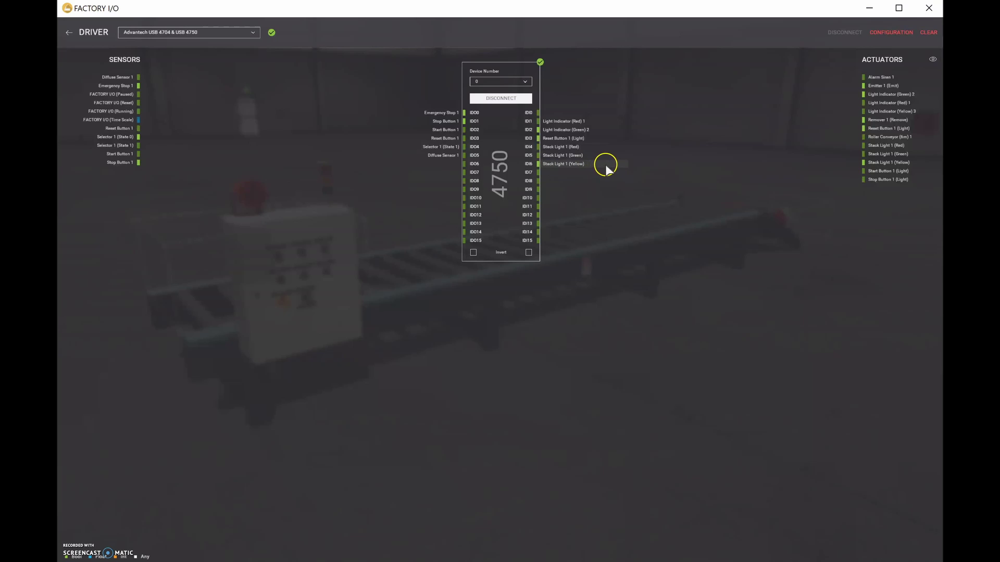
pyautogui.moveTo(888, 176); pyautogui.dragTo(885, 164)
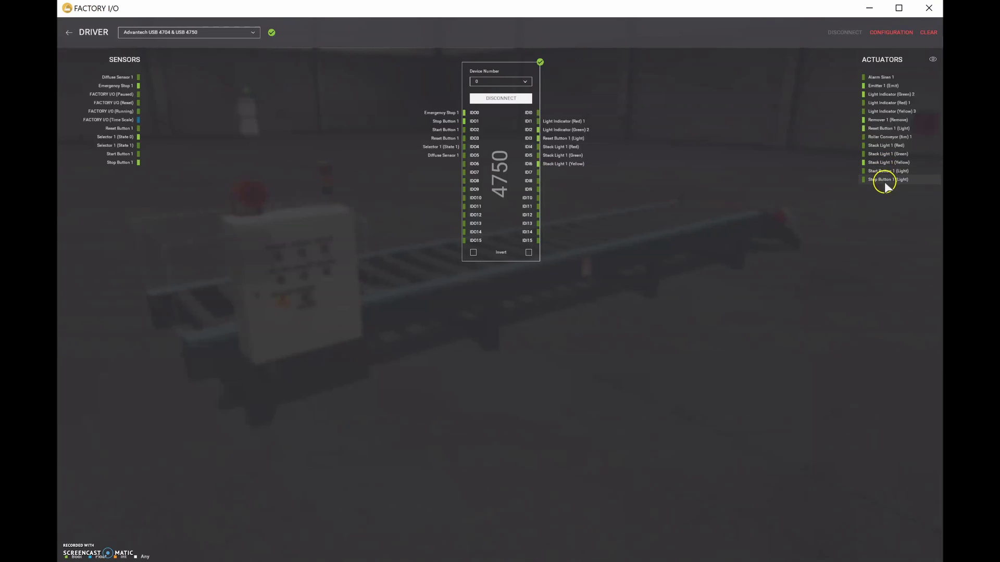
pyautogui.moveTo(887, 175); pyautogui.dragTo(887, 176)
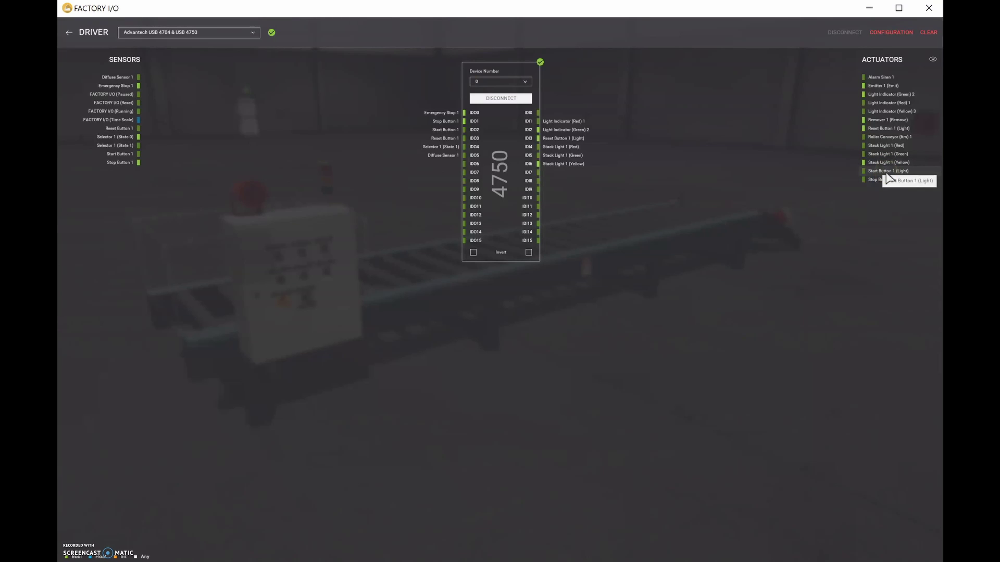
pyautogui.moveTo(889, 178); pyautogui.dragTo(880, 157)
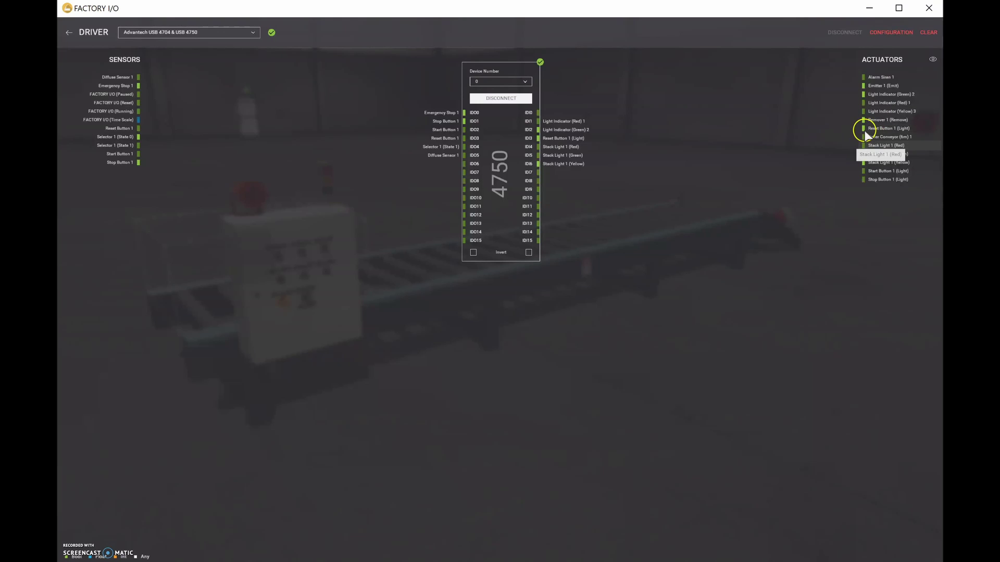
# Put Alarm Siren 1 and the roller conveyor on the following outputs, siren before conveyor
pyautogui.moveTo(885, 140); pyautogui.dragTo(564, 175)
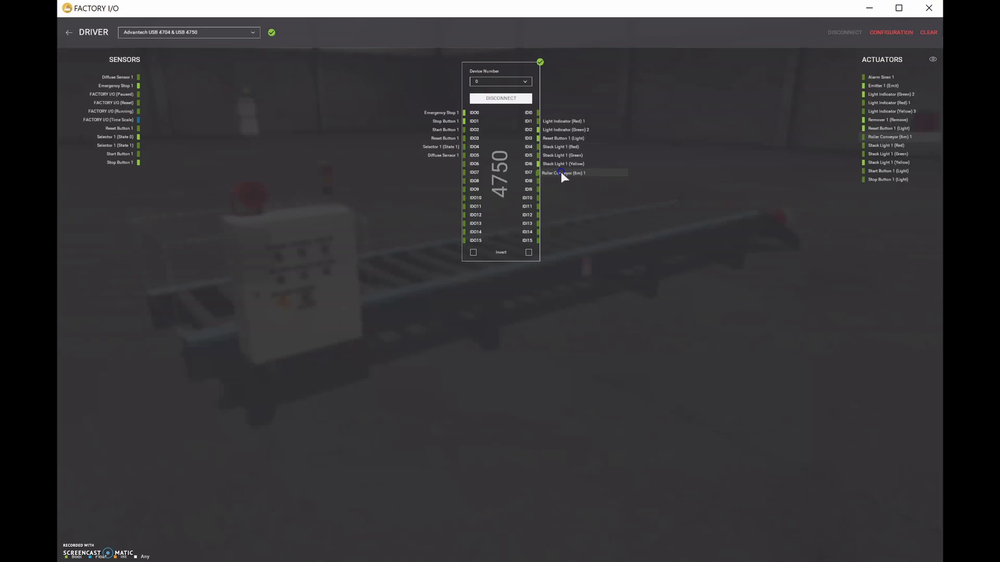
pyautogui.moveTo(562, 173); pyautogui.dragTo(565, 186)
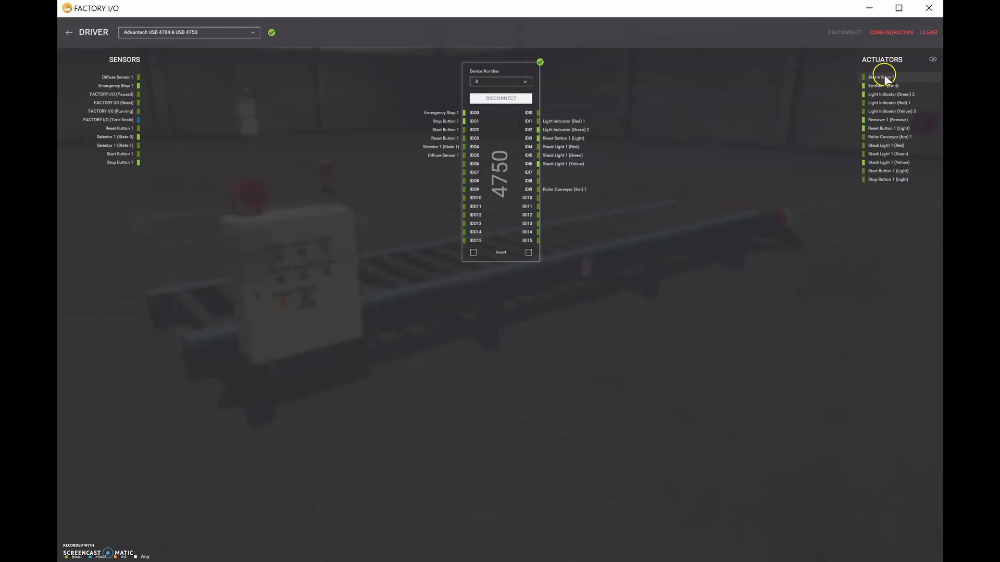
pyautogui.moveTo(880, 77); pyautogui.dragTo(549, 181)
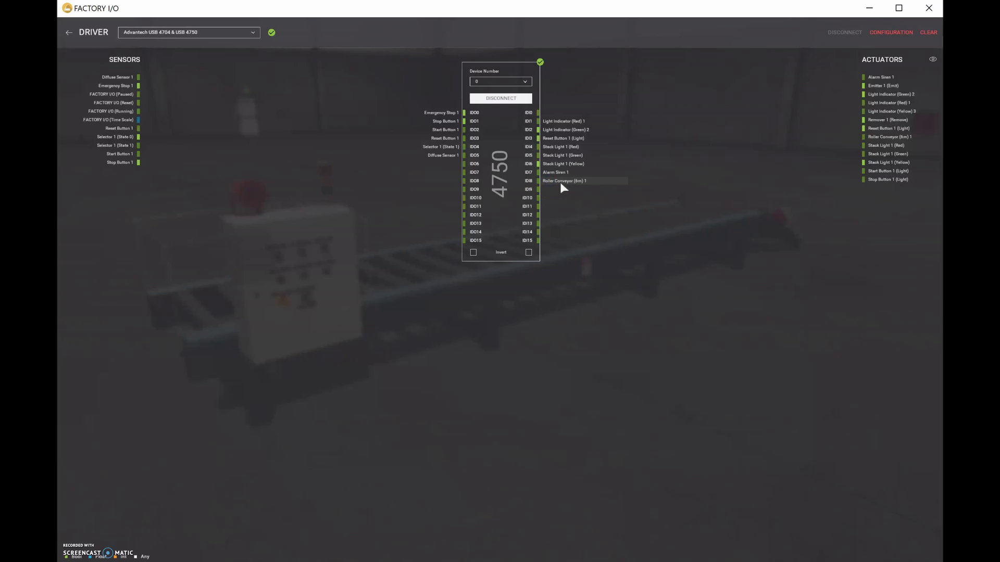
# Map Stop Button 1 (Light), Start Button 1 (Light) and Reset Button 1 (Light) to outputs IDO9–IDO11
pyautogui.moveTo(884, 179); pyautogui.dragTo(563, 190)
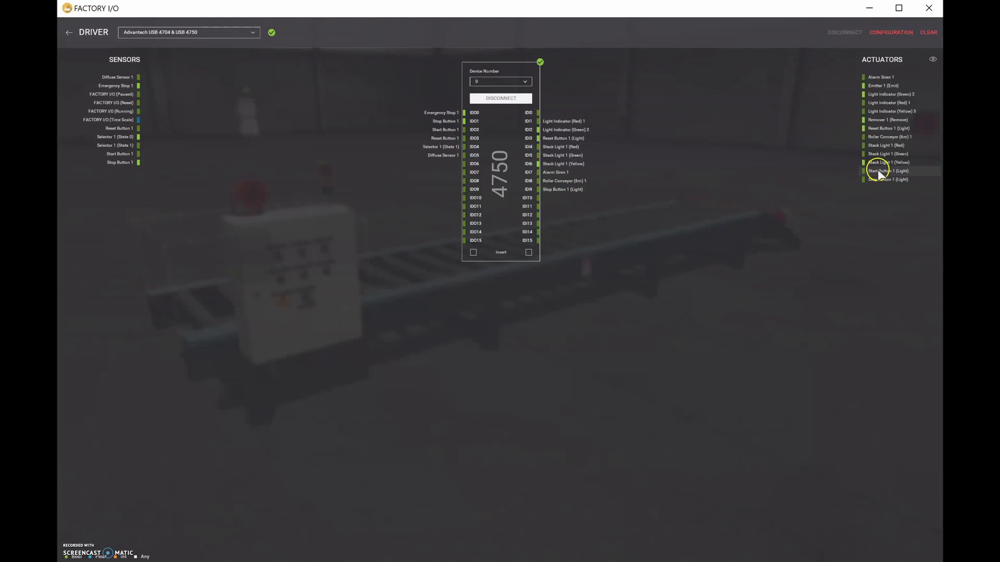
pyautogui.moveTo(878, 169); pyautogui.dragTo(553, 200)
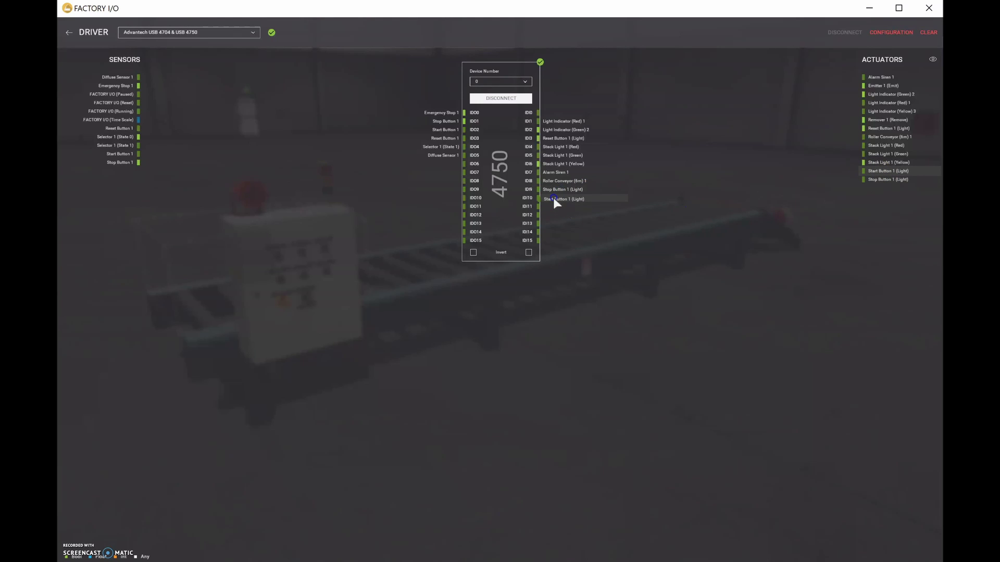
pyautogui.moveTo(554, 198); pyautogui.dragTo(554, 198)
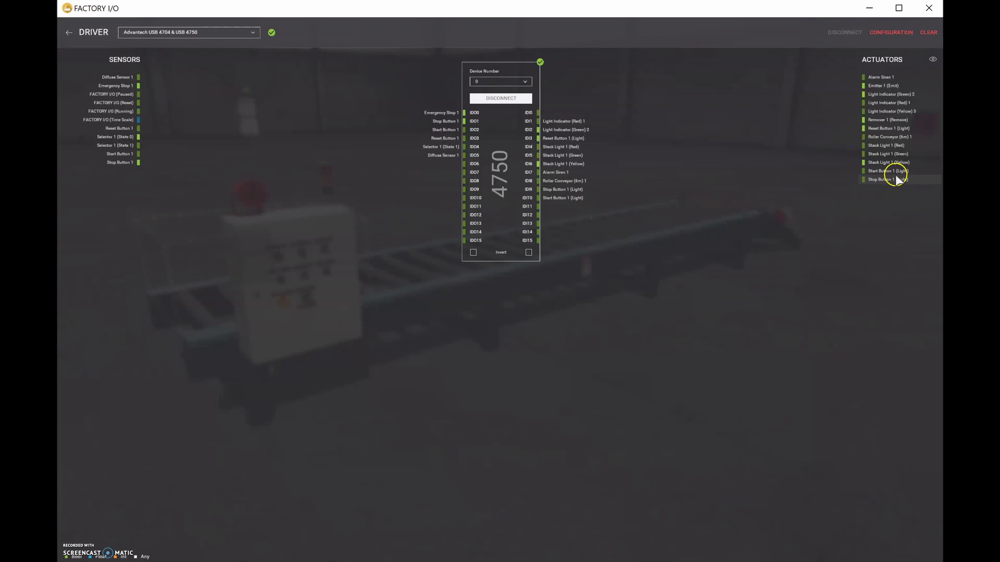
pyautogui.moveTo(888, 129); pyautogui.dragTo(562, 208)
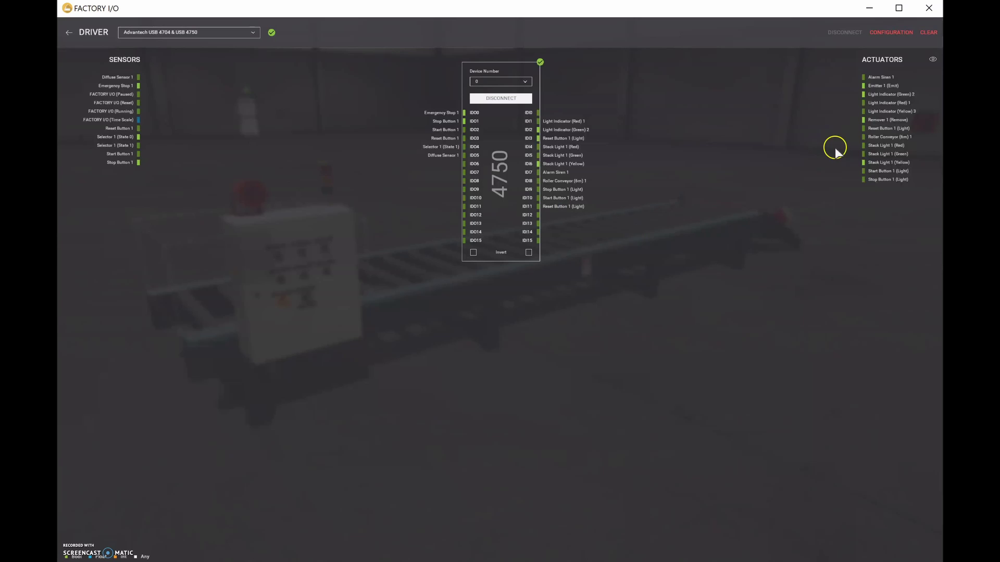
pyautogui.moveTo(880, 99); pyautogui.dragTo(894, 81)
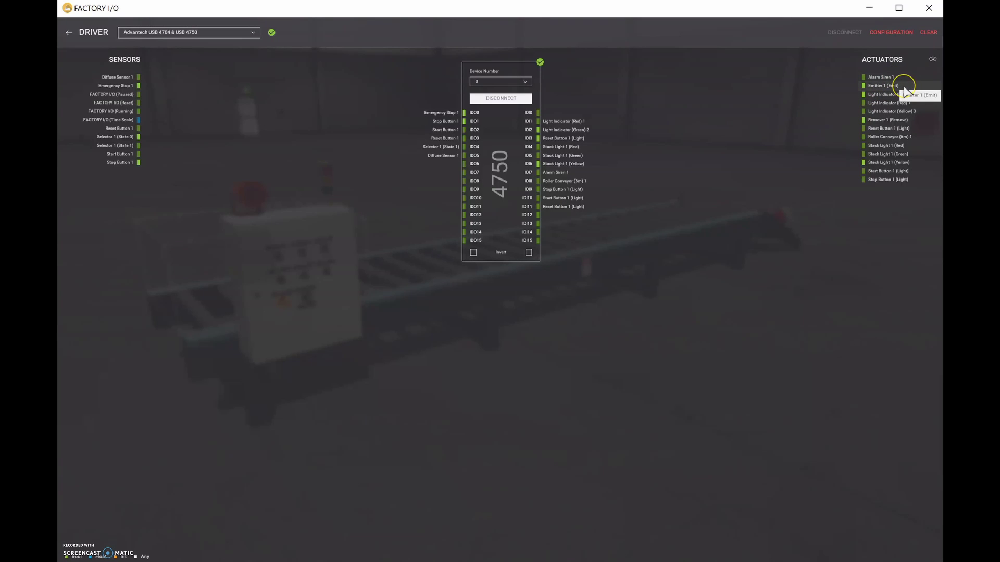
# Toggle the Remover 1 actuator's state from the Actuators list
pyautogui.click(929, 94)
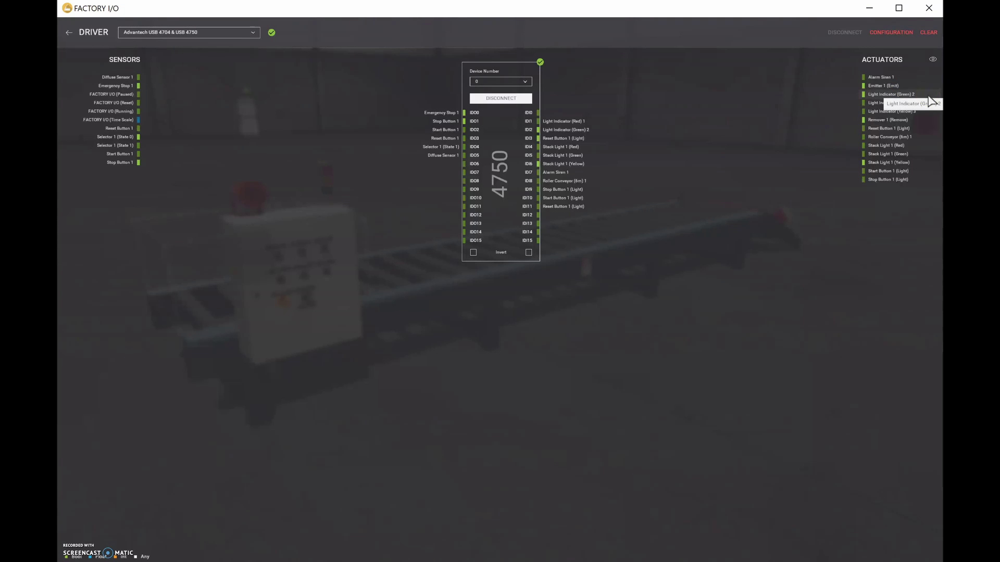
pyautogui.click(858, 108)
pyautogui.click(860, 118)
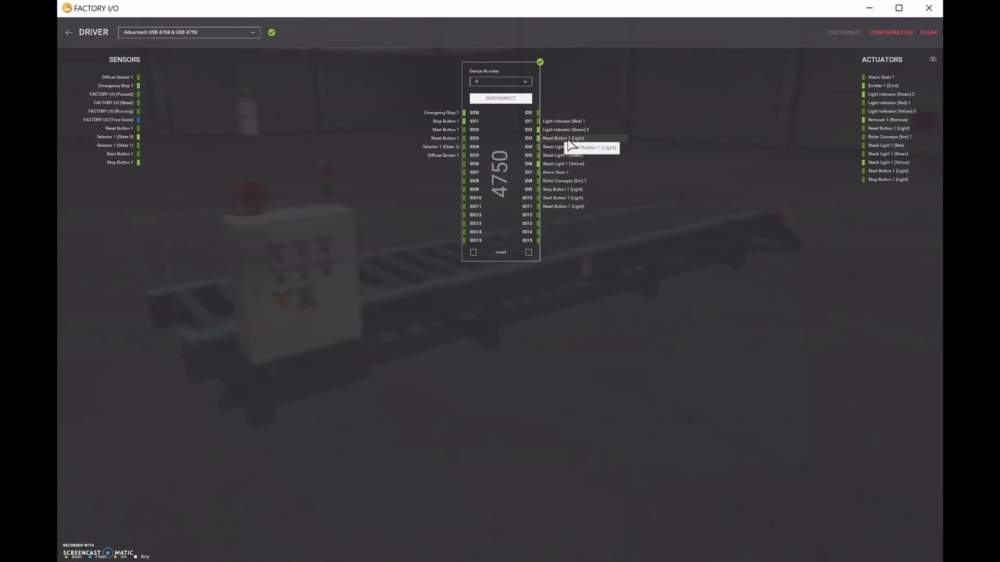
# Replace Reset Button 1 (Light) on output 3 with Light Indicator (Yellow) 3, then return to the scene
pyautogui.moveTo(560, 142)
pyautogui.mouseDown()
pyautogui.moveTo(900, 140)
pyautogui.moveTo(885, 111)
pyautogui.moveTo(560, 140)
pyautogui.mouseUp()
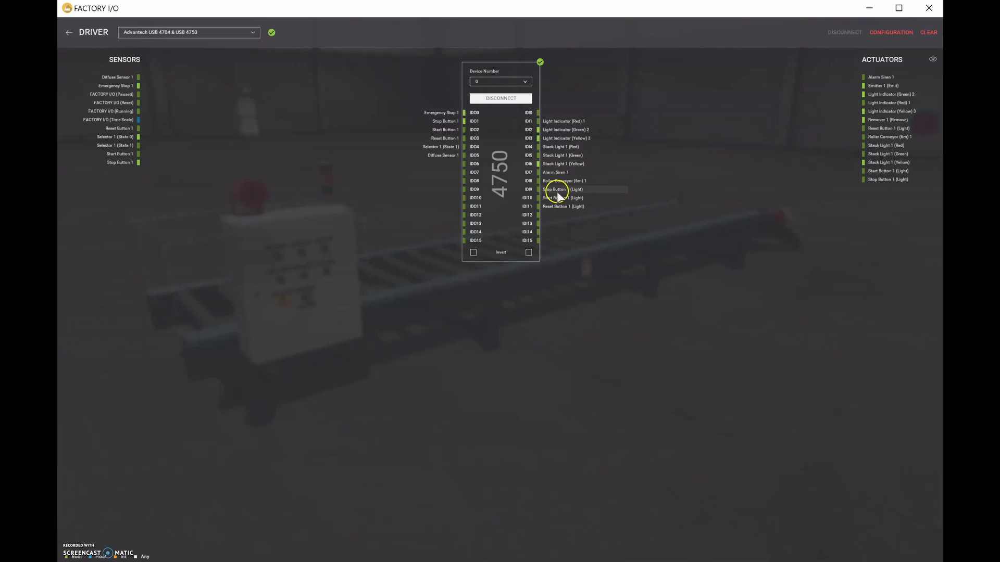
pyautogui.moveTo(564, 197); pyautogui.dragTo(661, 209)
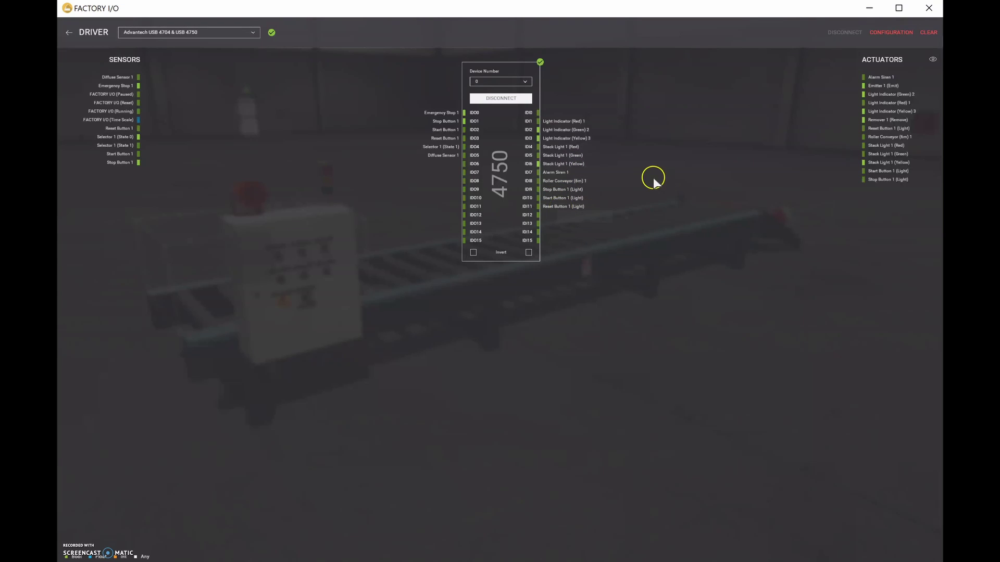
pyautogui.click(564, 180)
pyautogui.moveTo(564, 181); pyautogui.dragTo(788, 198)
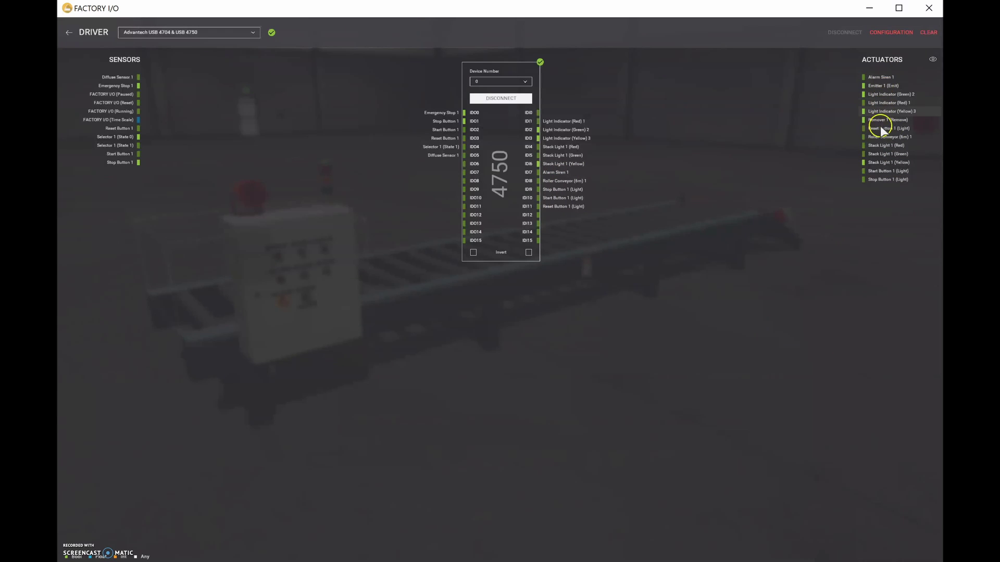
pyautogui.moveTo(881, 180); pyautogui.dragTo(878, 183)
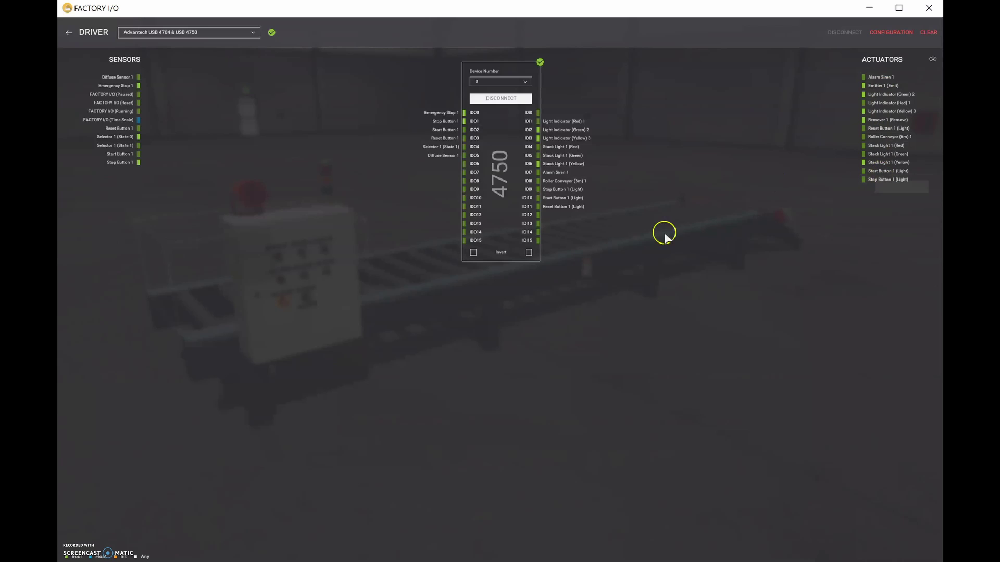
pyautogui.click(76, 39)
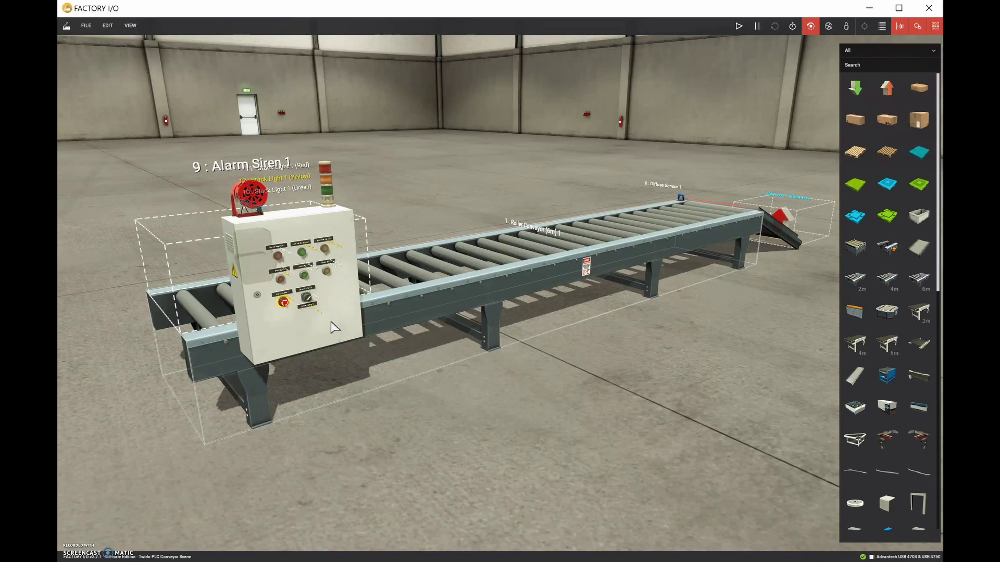
# Test three of the control panel buttons in the conveyor scene
pyautogui.click(336, 278)
pyautogui.click(363, 272)
pyautogui.click(256, 335)
# Reopen the 4750 driver configuration from the File menu and drag Reset Button 1 (Light) toward another output
pyautogui.click(89, 25)
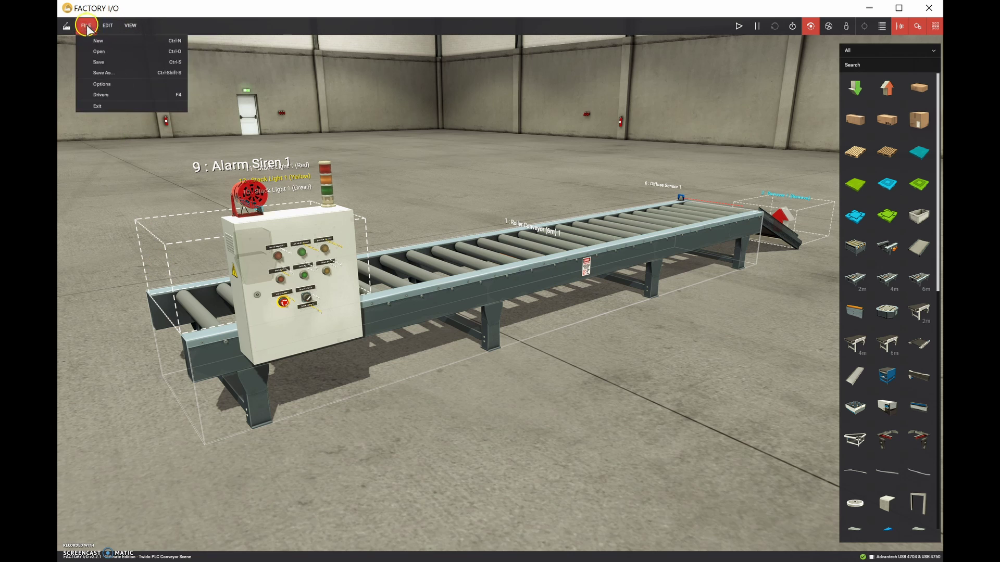
pyautogui.click(105, 94)
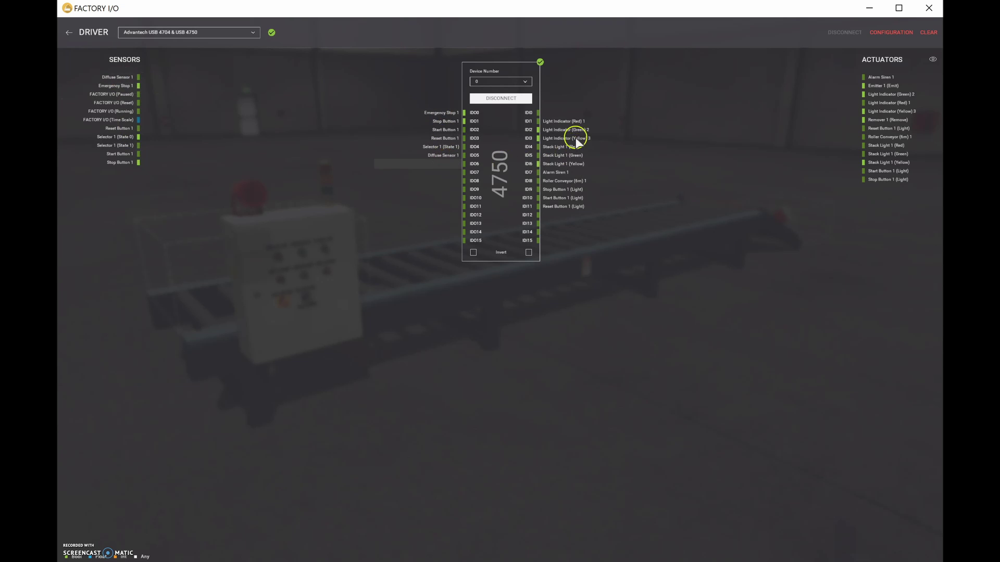
pyautogui.moveTo(569, 209); pyautogui.dragTo(384, 242)
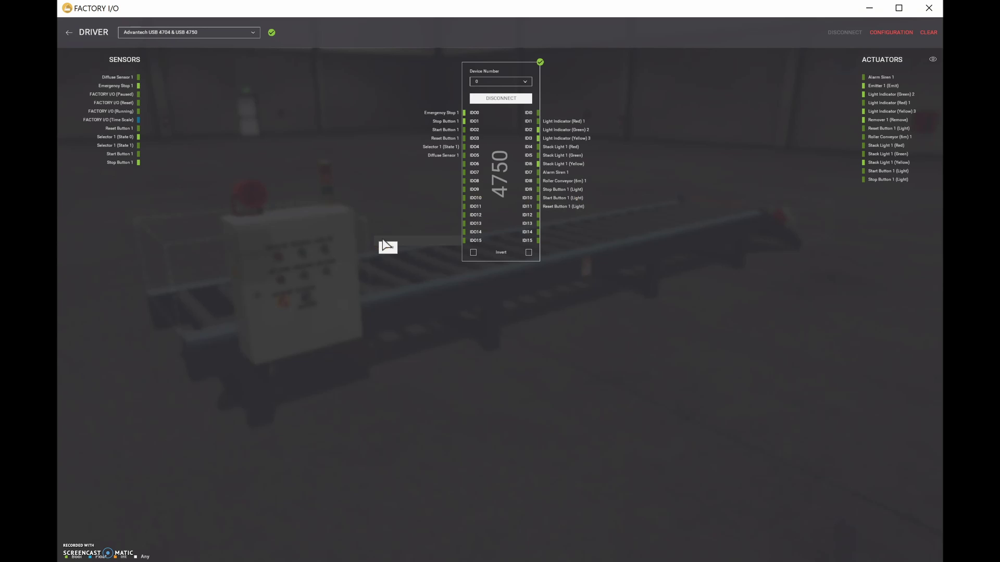